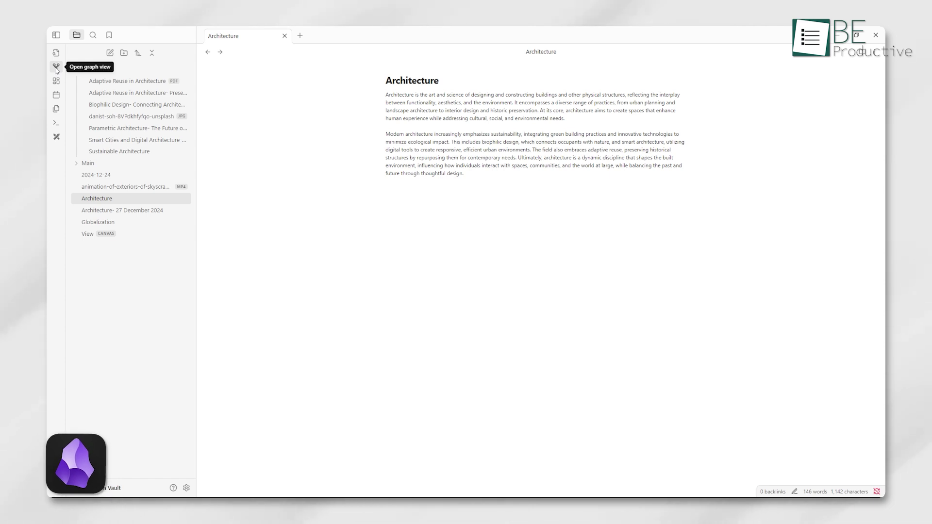
Open the graph of linked notes and create a new blank canvas, then repeat both
click(57, 67)
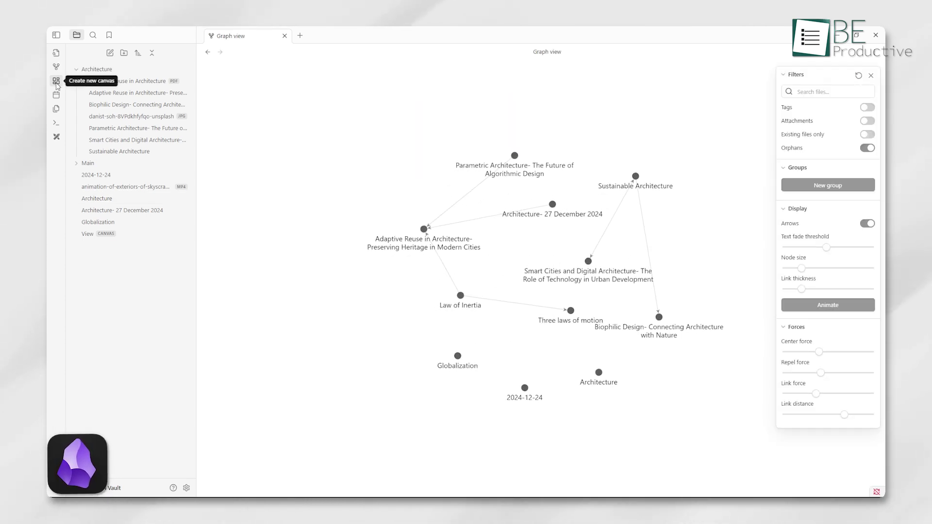
click(55, 81)
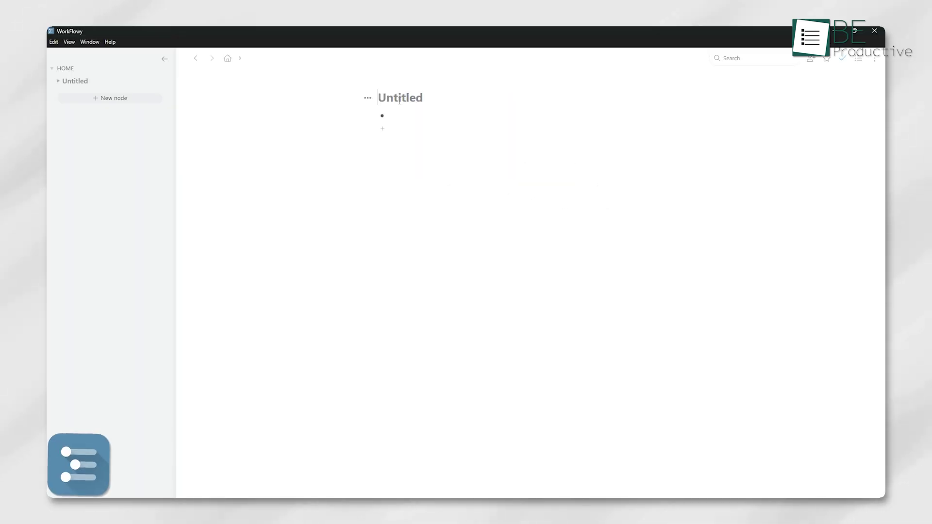
text(Be)
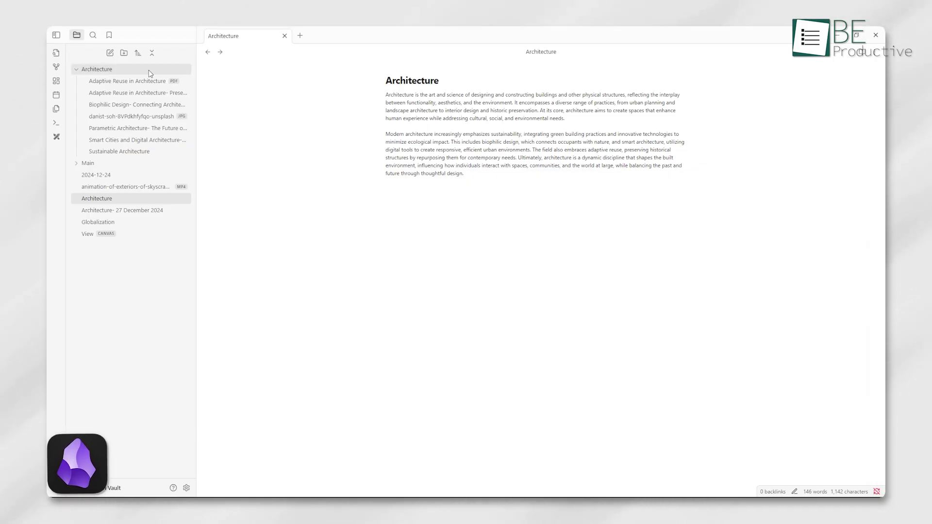
click(56, 67)
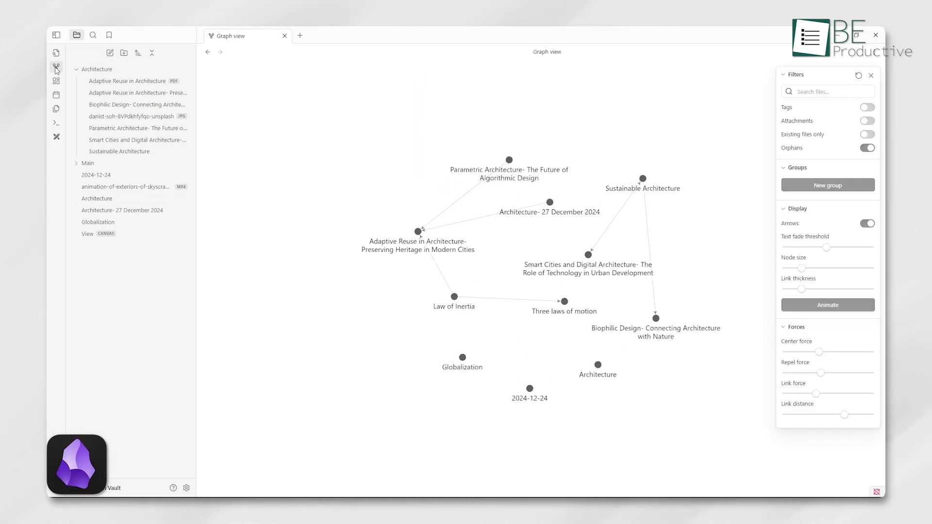
click(56, 80)
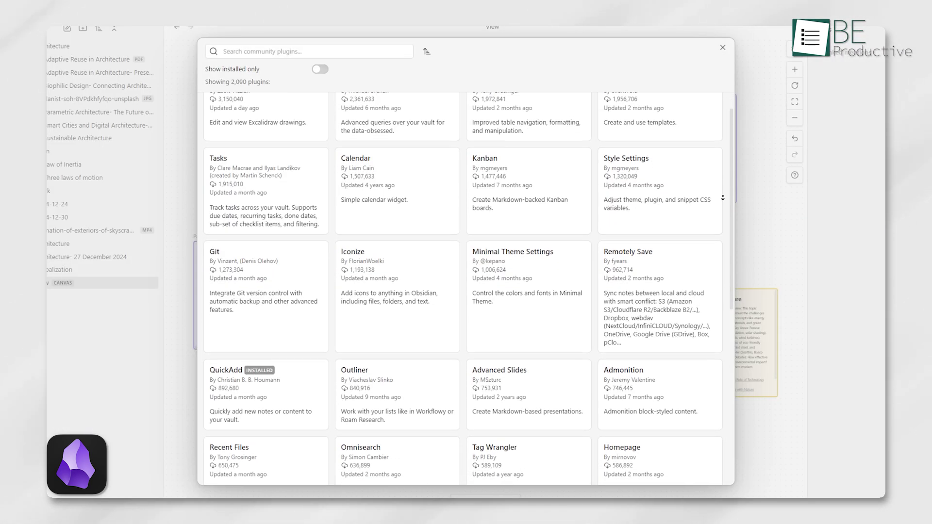
scroll(466, 292, down, 3)
scroll(467, 291, down, 3)
scroll(467, 291, down, 3)
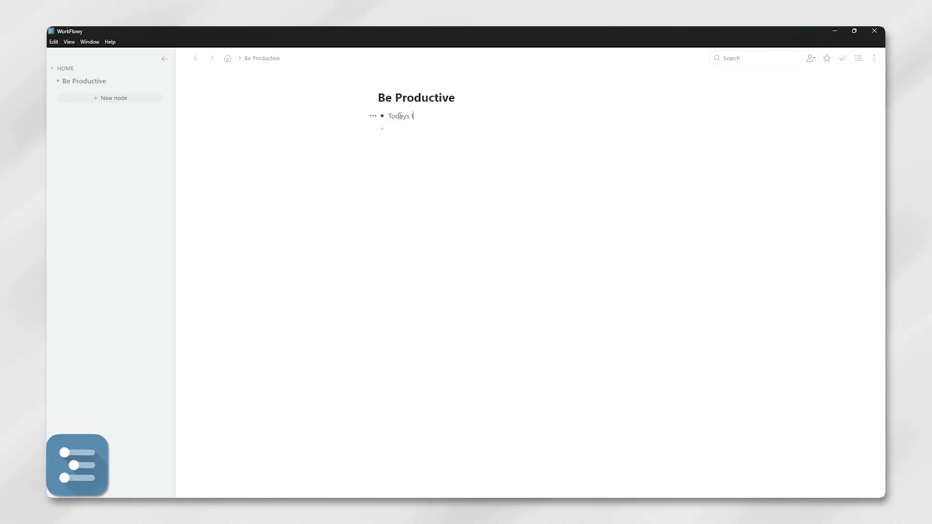
text(sks)
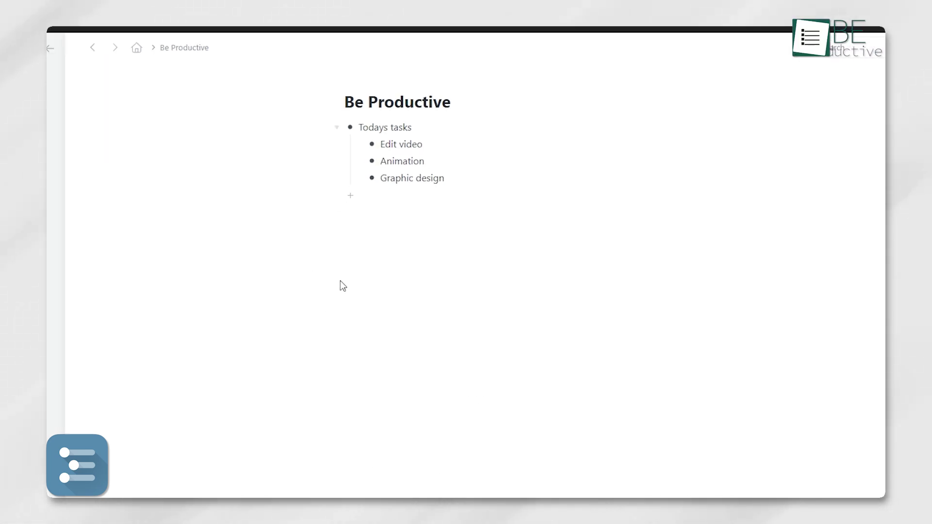
Add a bullet below the task list and make Next week plans a to-do item
click(382, 177)
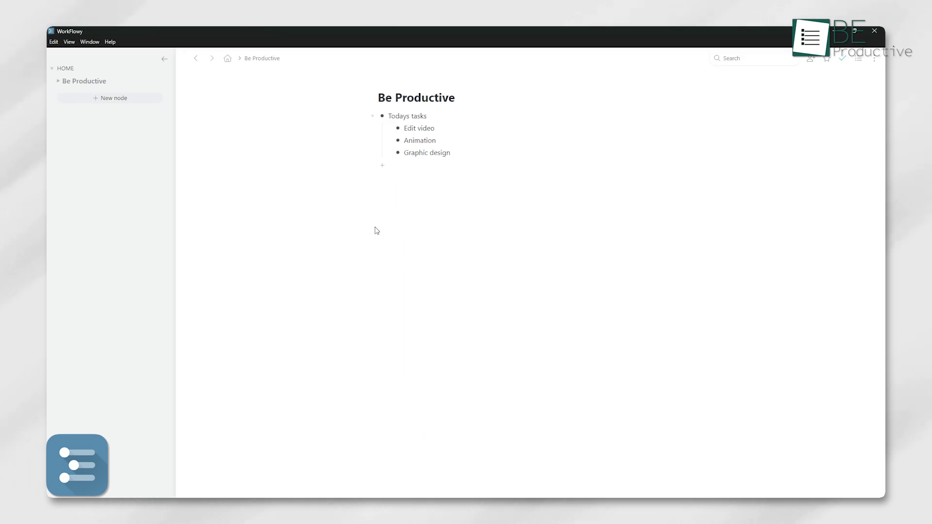
text(Next week plans)
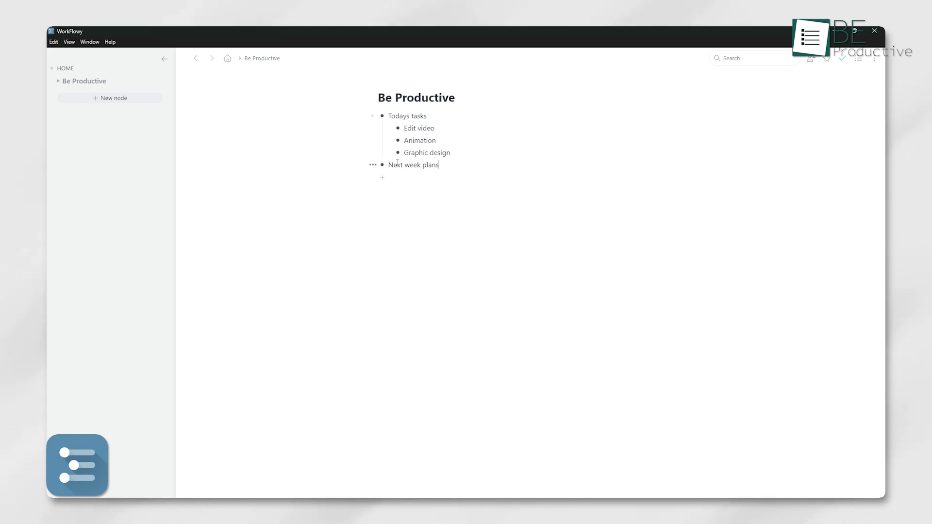
text(/)
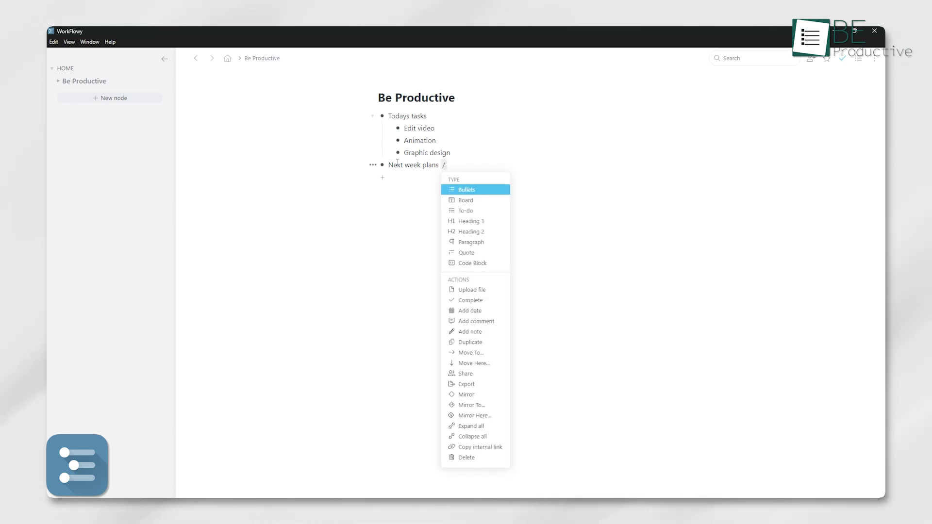
click(452, 212)
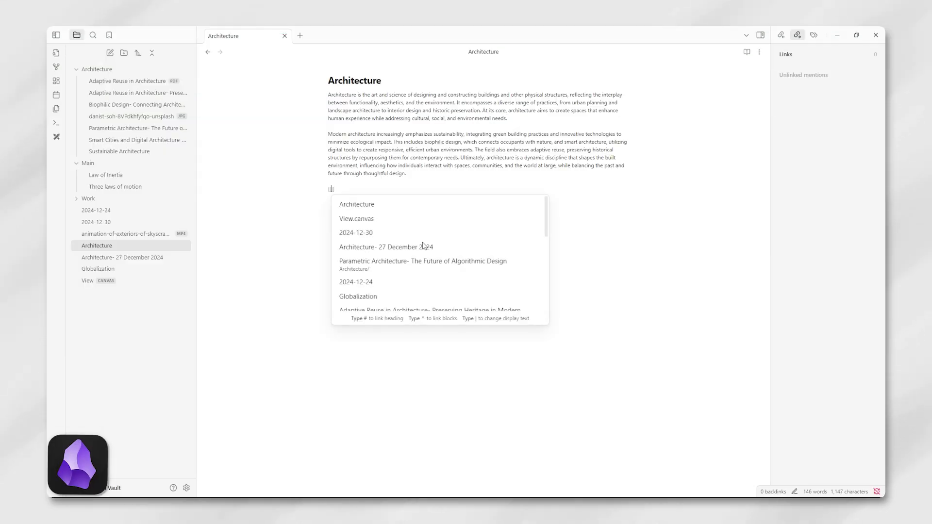
text(da)
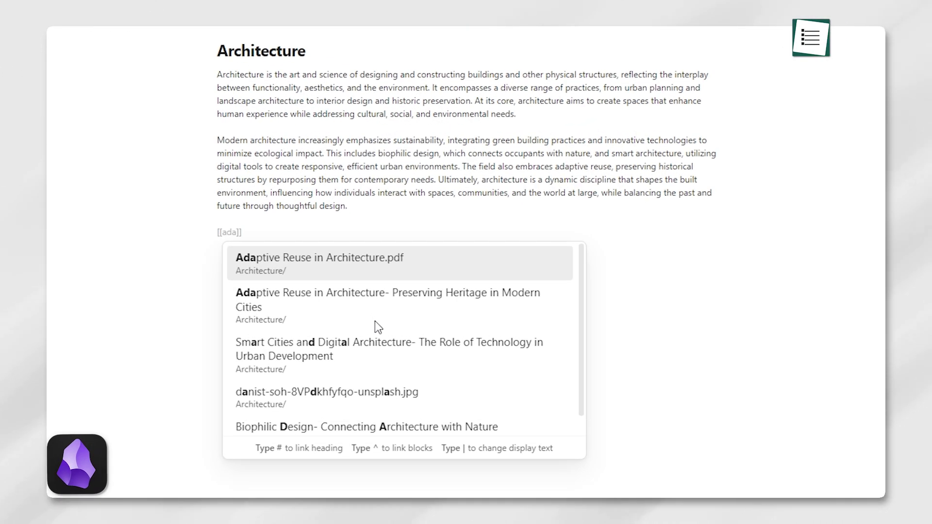
Insert the second suggested note link, Adaptive Reuse in Architecture, and start a new line
key(Down)
key(Return)
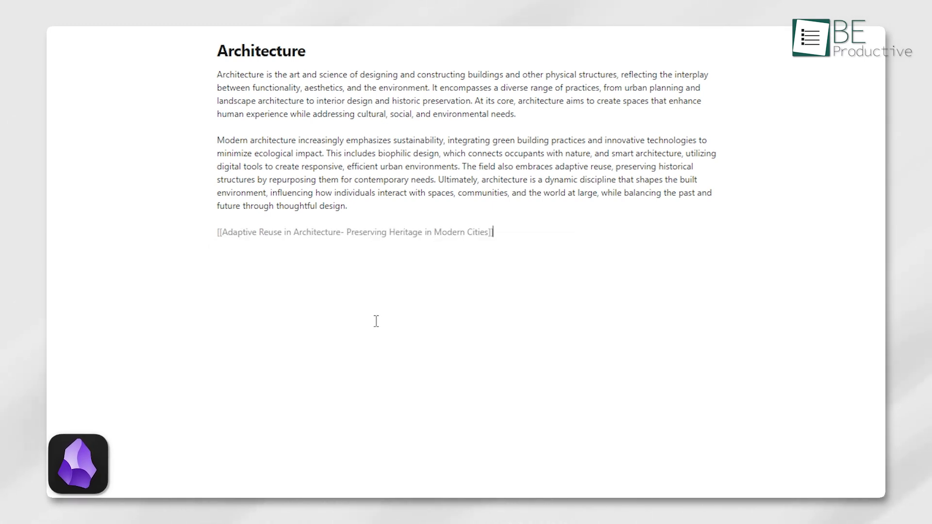
key(Return)
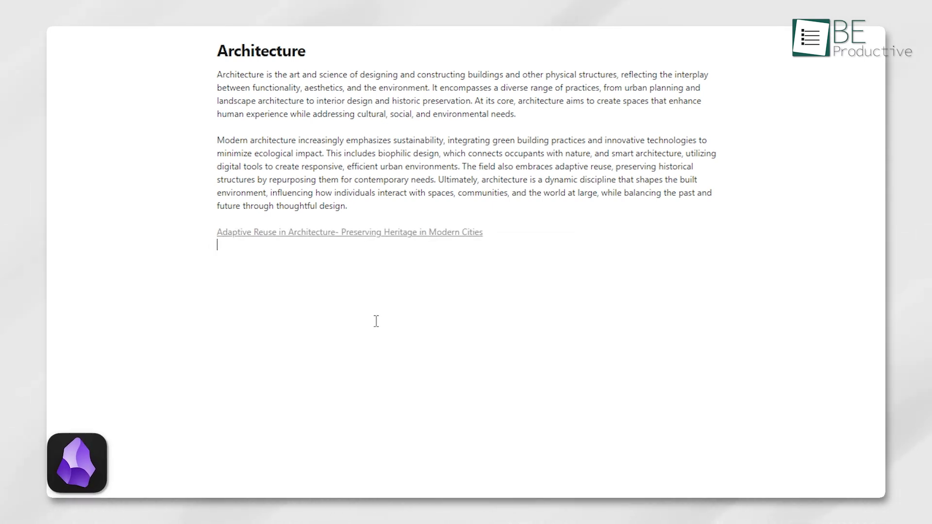
text([[)
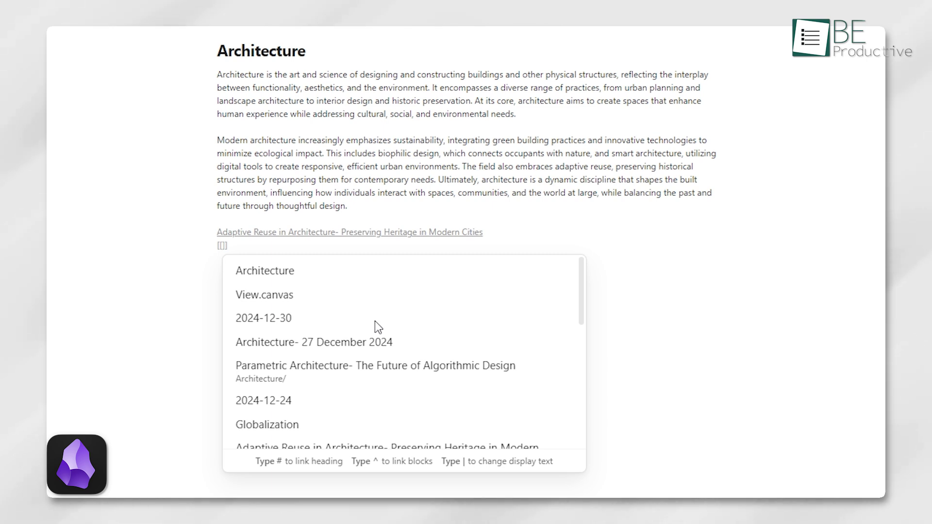
text(bio)
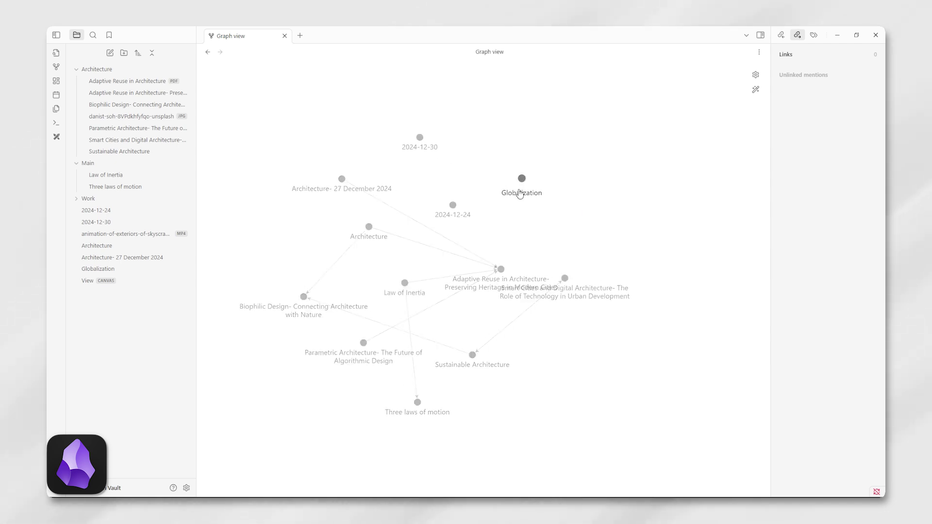
Drag the Adaptive Reuse node and pan the graph, toggling the graph display settings
drag(502, 269, 488, 191)
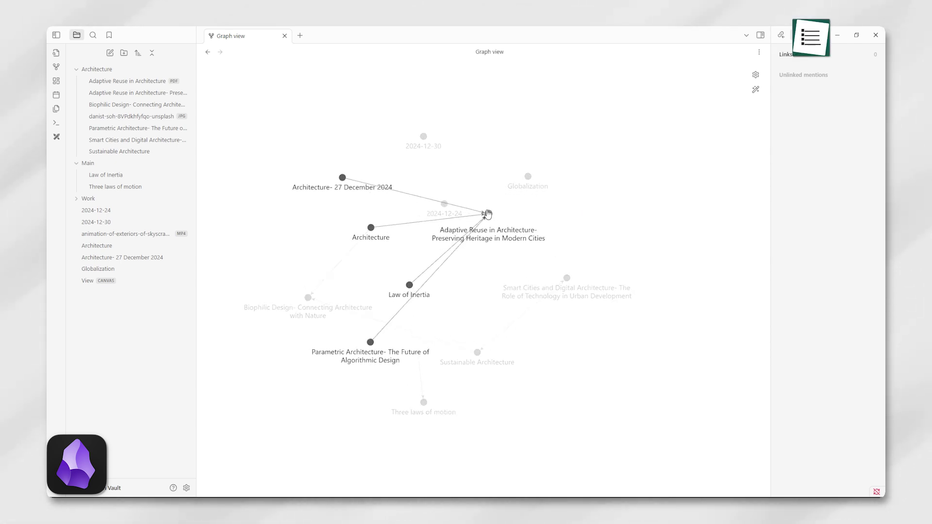
click(756, 75)
scroll(490, 202, up, 4)
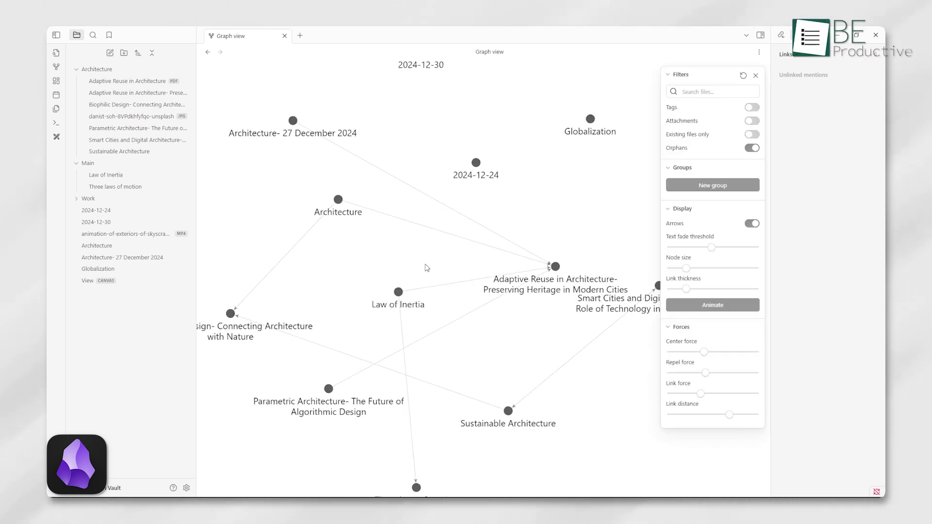
drag(490, 202, 497, 177)
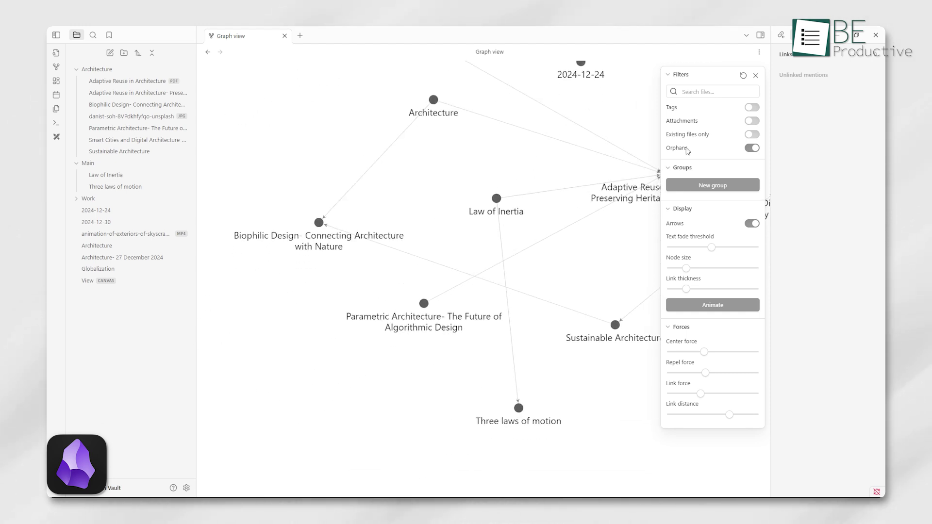
click(757, 75)
scroll(625, 207, down, 5)
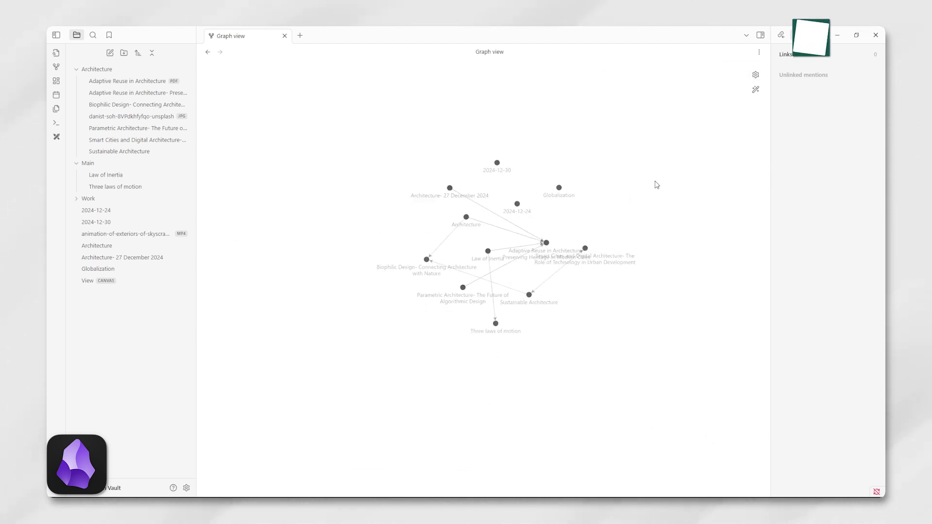
scroll(624, 208, up, 4)
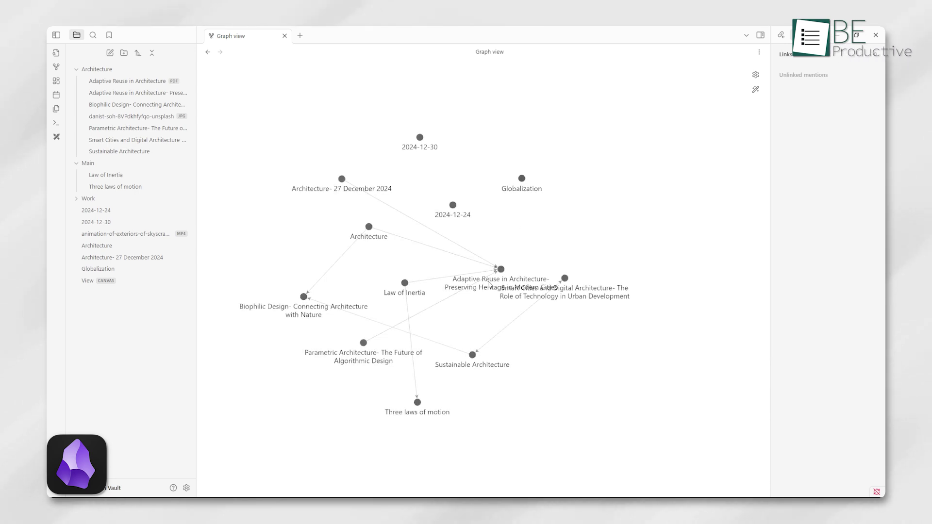
Move Adaptive Reuse in Architecture higher and Law of Inertia right, then add a bullet below Todo
drag(501, 269, 488, 192)
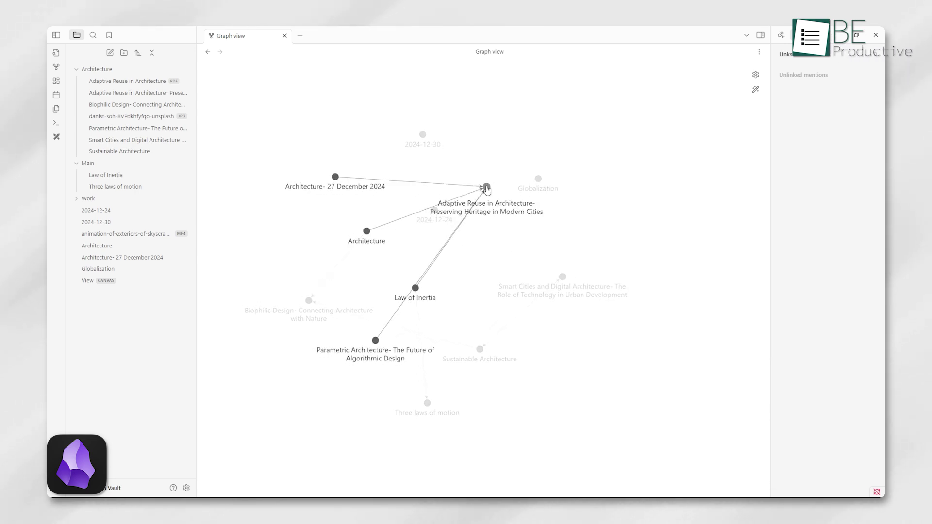
drag(423, 289, 482, 291)
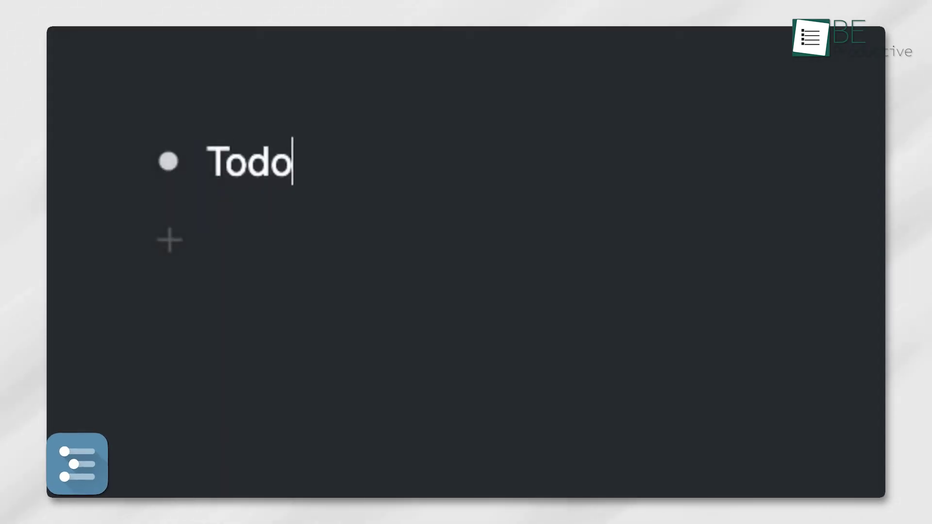
key(Return)
text(Life)
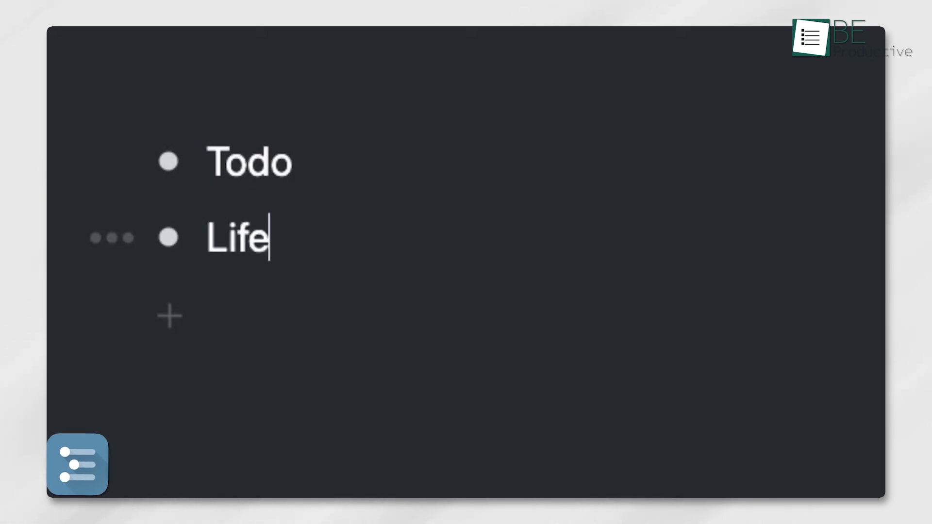
Add Work after Life and nest Meetings, Notes and Projects beneath it
key(Return)
text(Work)
key(Return)
key(Tab)
text(Mee)
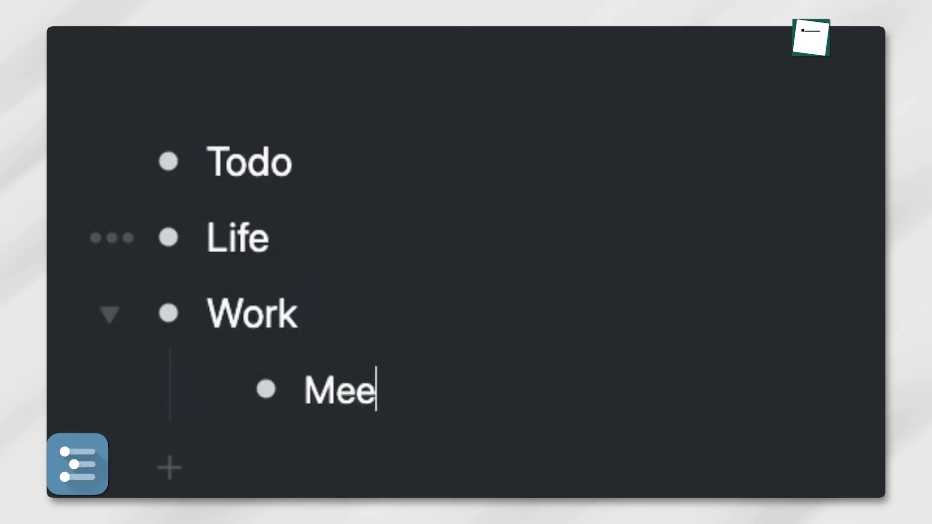
text(tings)
key(Return)
text(Notes)
key(Return)
text(P)
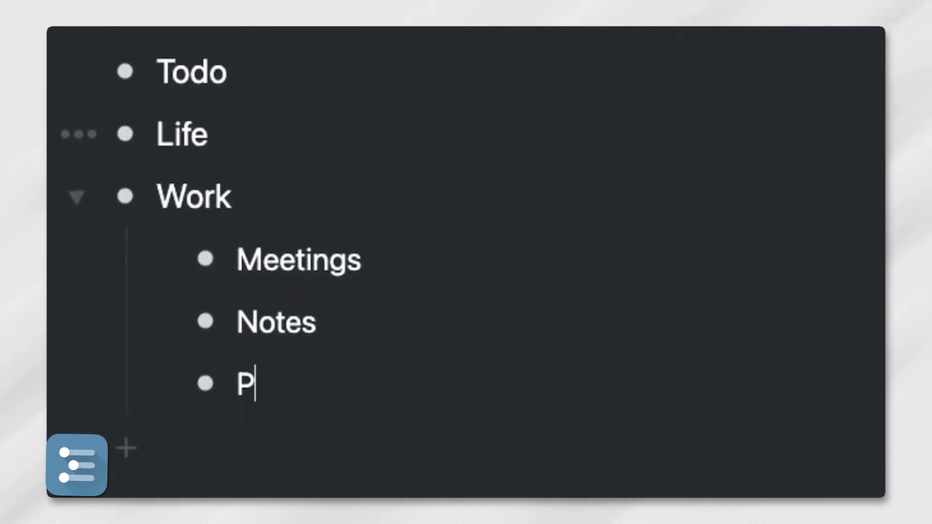
text(rojects)
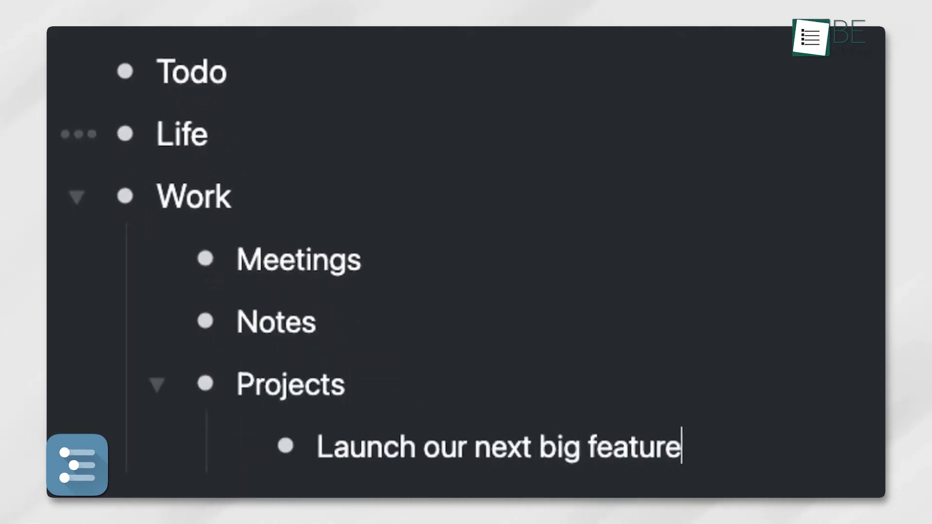
text(!)
Zoom through Work and Projects into the launch-feature checklist, collapsing Blog and Email
click(155, 264)
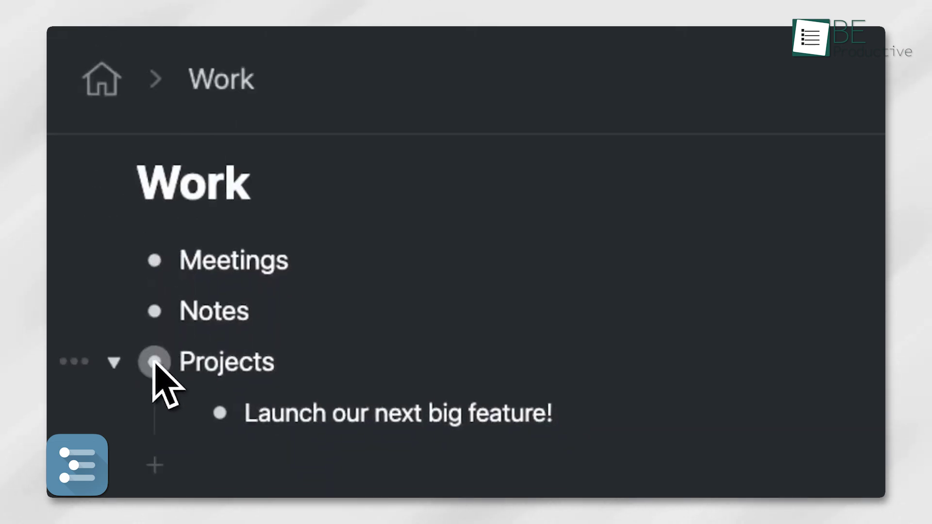
click(155, 363)
click(156, 270)
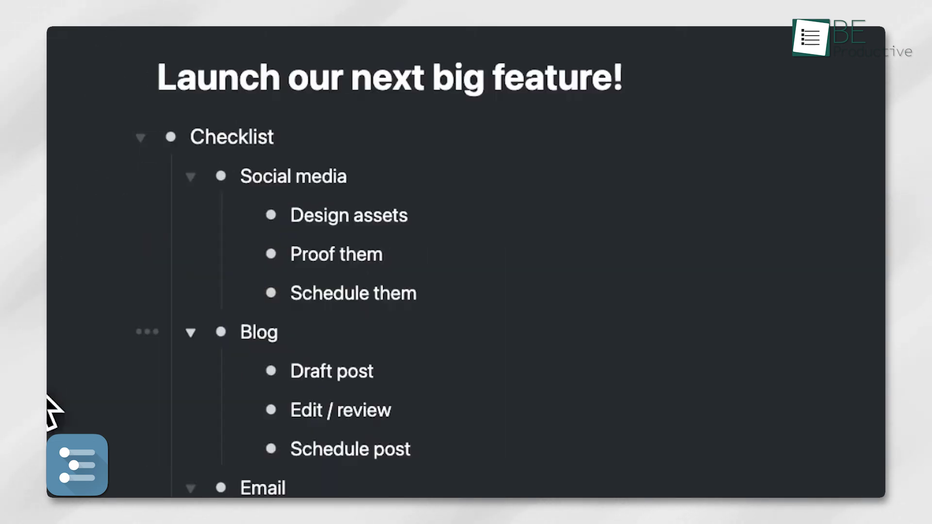
click(191, 333)
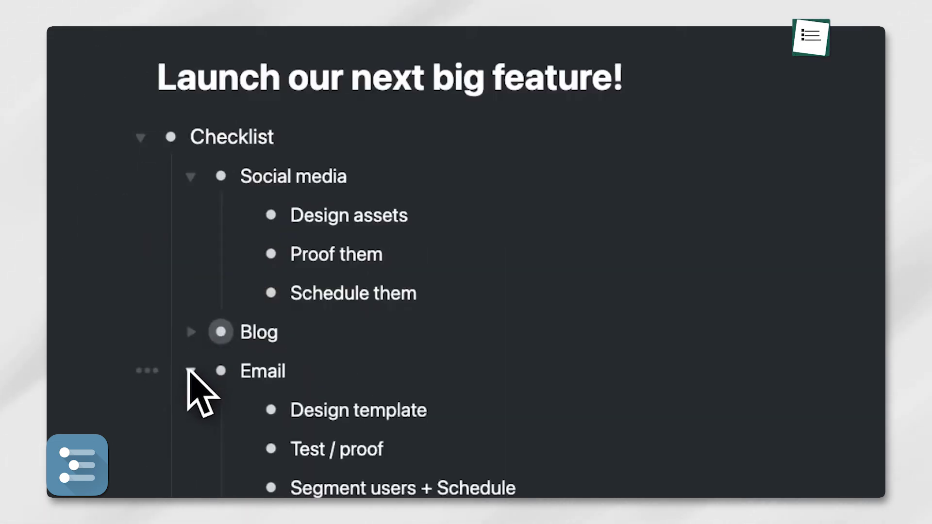
click(191, 372)
text(Dest)
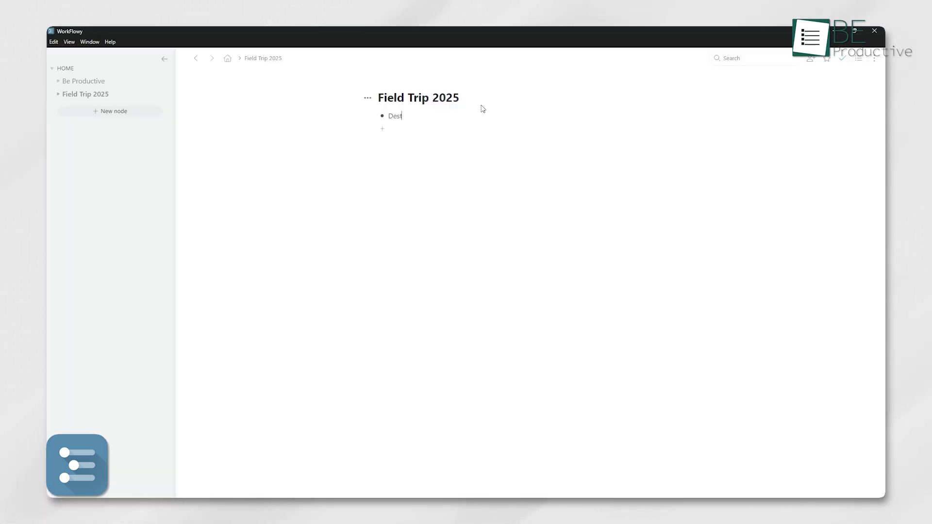
text(ination)
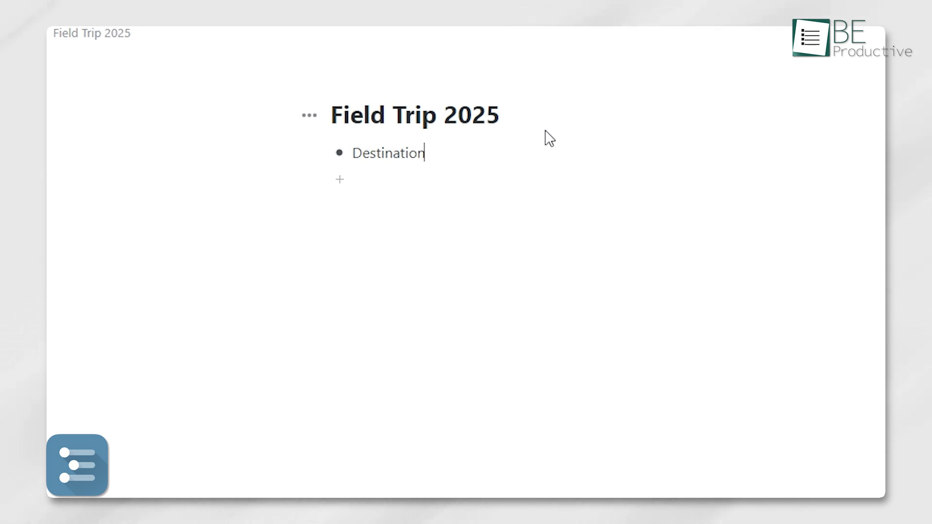
Indent the new bullet under Destination for Flights
key(Tab)
text(Flights)
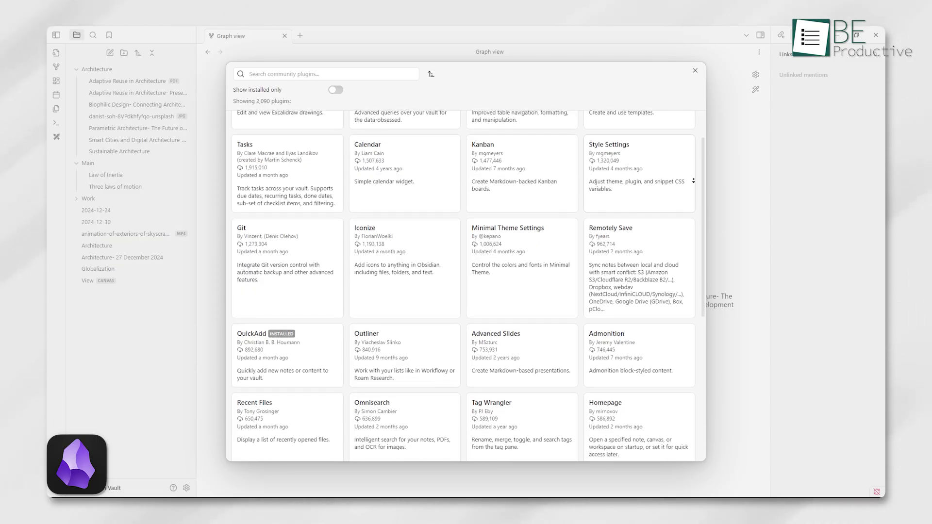
scroll(467, 291, down, 1)
scroll(466, 292, down, 1)
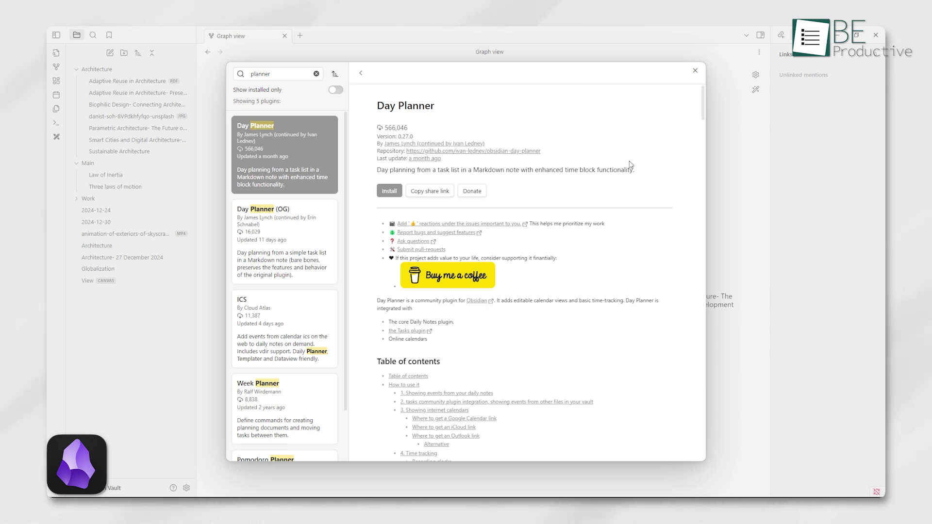
scroll(609, 297, down, 1)
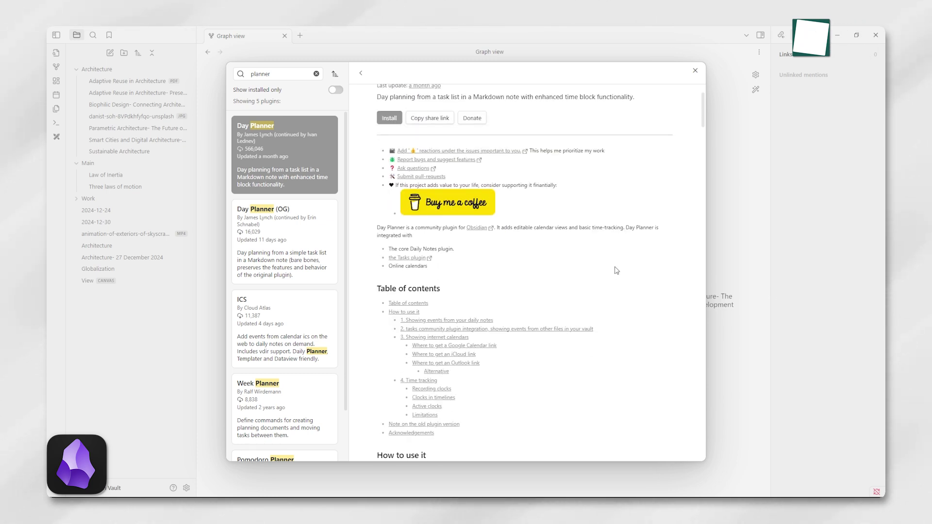
scroll(617, 271, down, 1)
scroll(592, 270, down, 1)
text(ka)
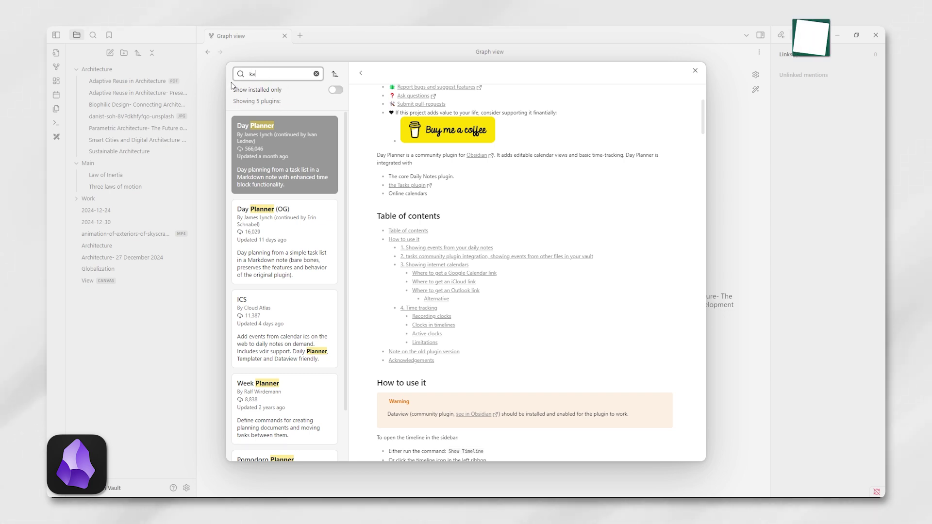
text(nban)
Open the Kanban plugin's detail page from the search results
click(277, 139)
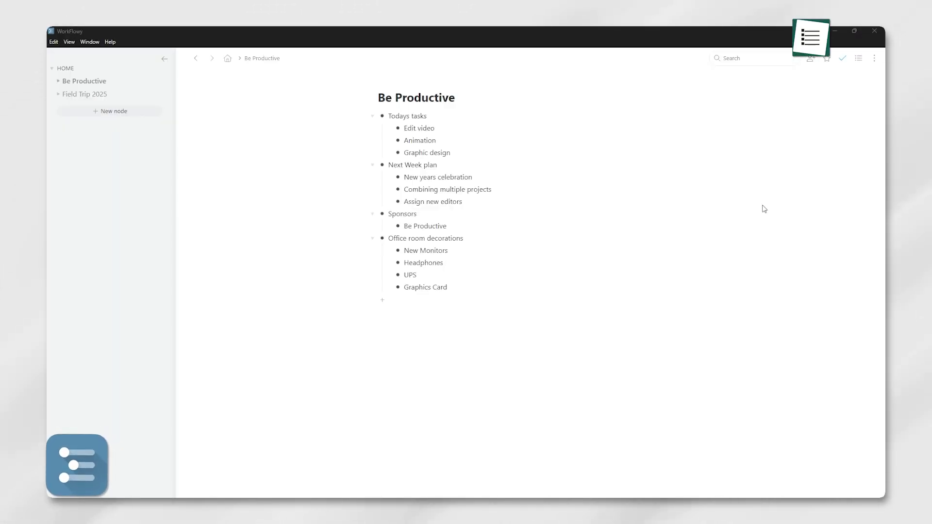
mouse_move(407, 116)
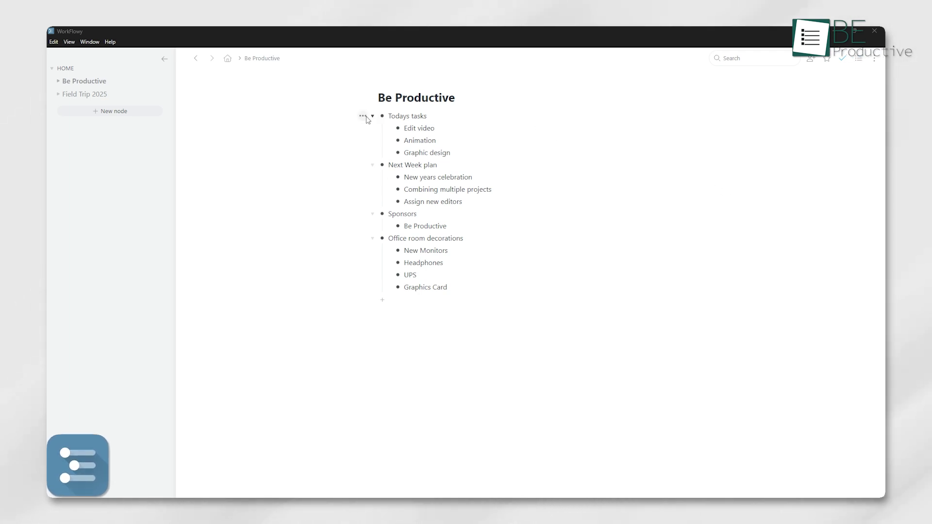
Drag Todays tasks to the bottom and back to the top, then Sponsors below Office room decorations
drag(382, 116, 392, 295)
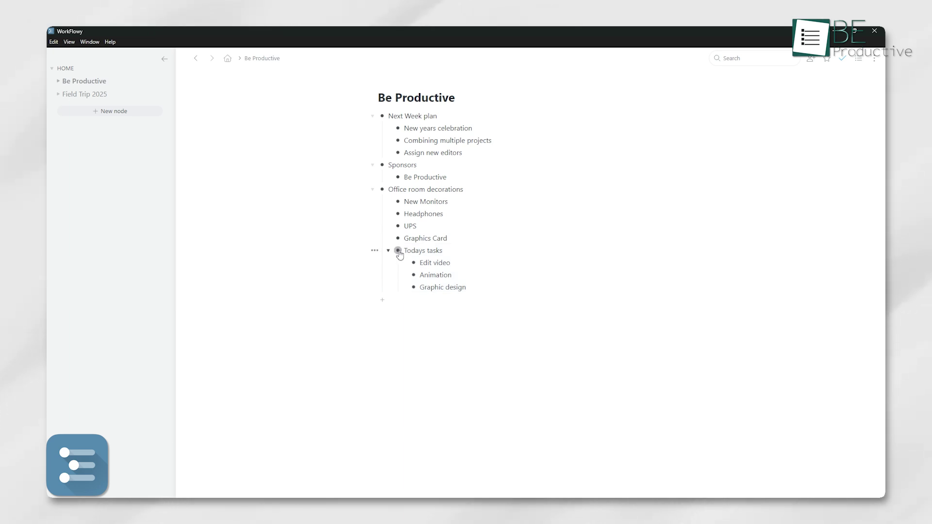
drag(399, 251, 390, 155)
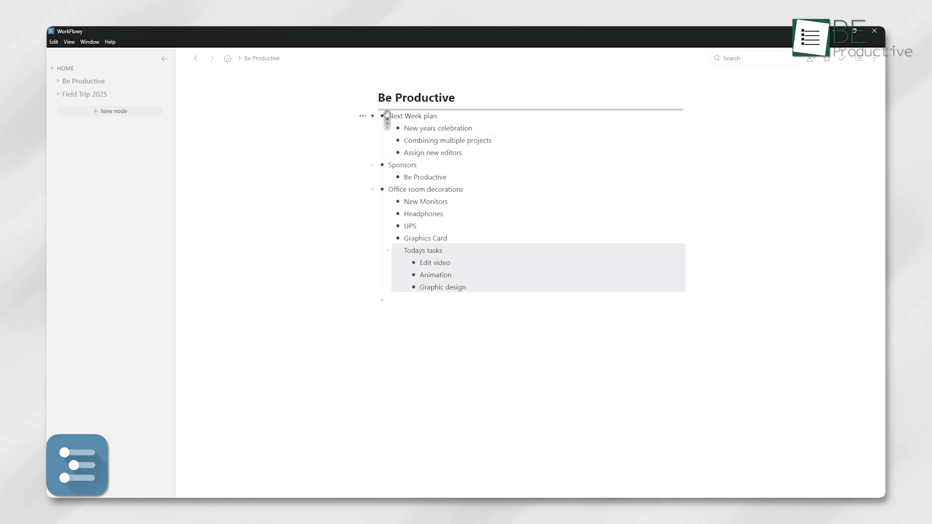
drag(388, 115, 388, 111)
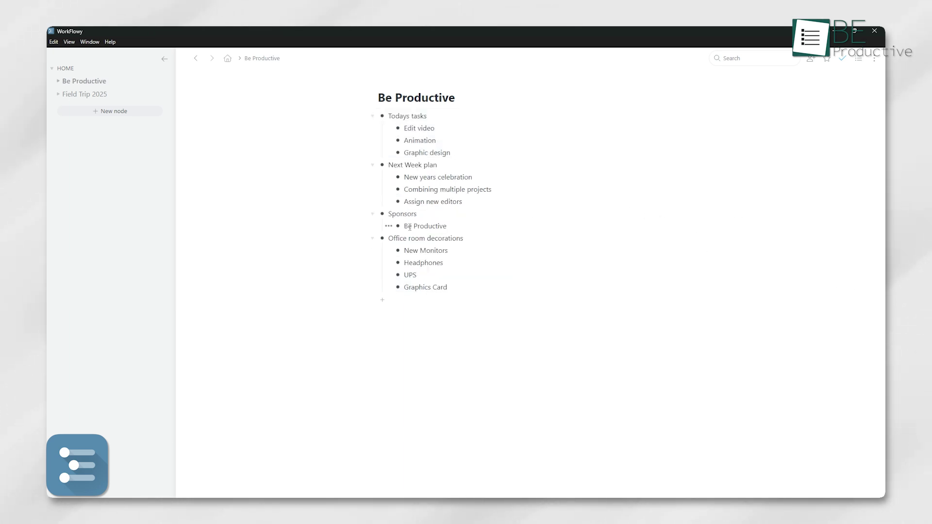
mouse_move(382, 214)
mouse_down()
mouse_move(383, 238)
mouse_move(398, 251)
mouse_up()
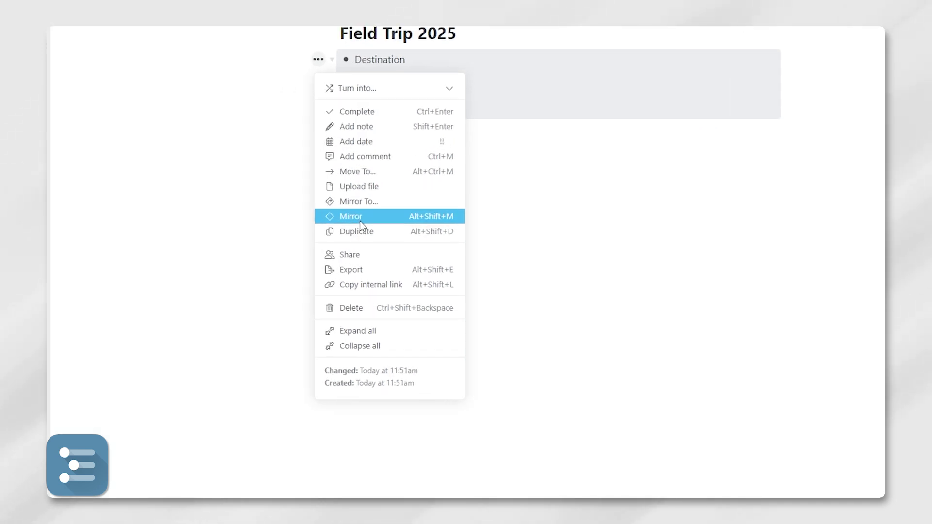
Mirror Destination onto the Be Productive page, then drag the mirror below Sponsors
click(319, 206)
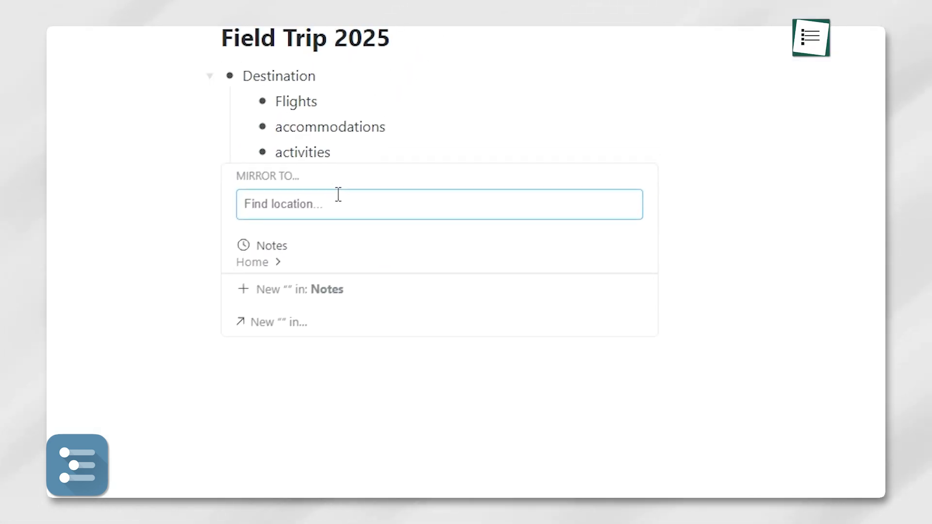
text(Be)
key(Down)
key(Down)
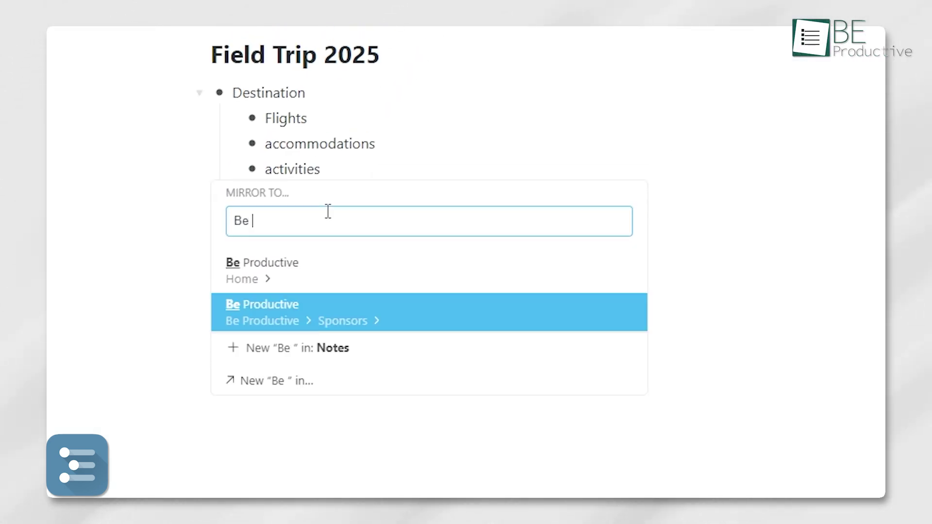
key(Return)
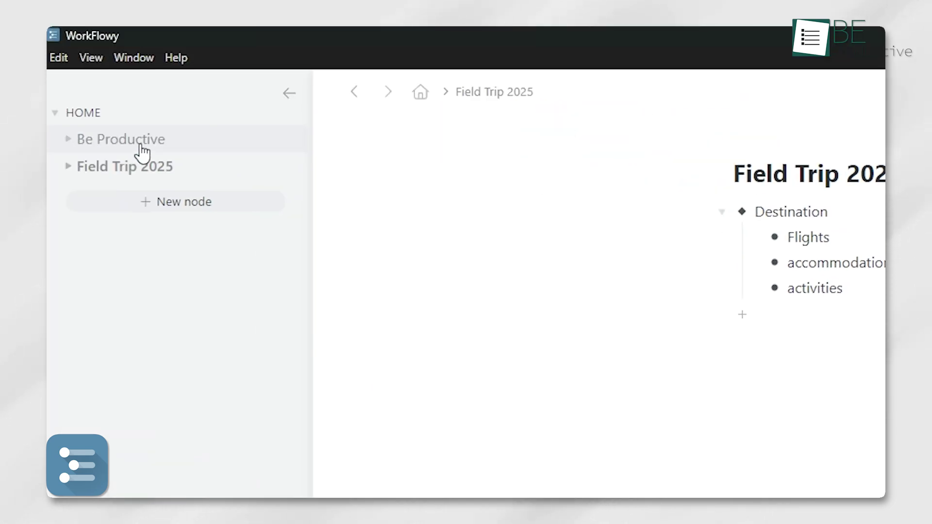
click(123, 139)
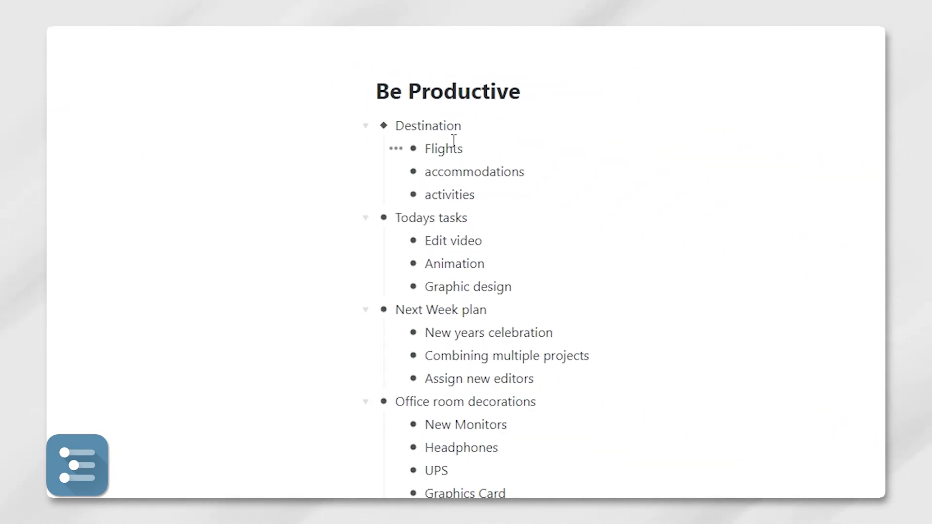
drag(384, 127, 381, 348)
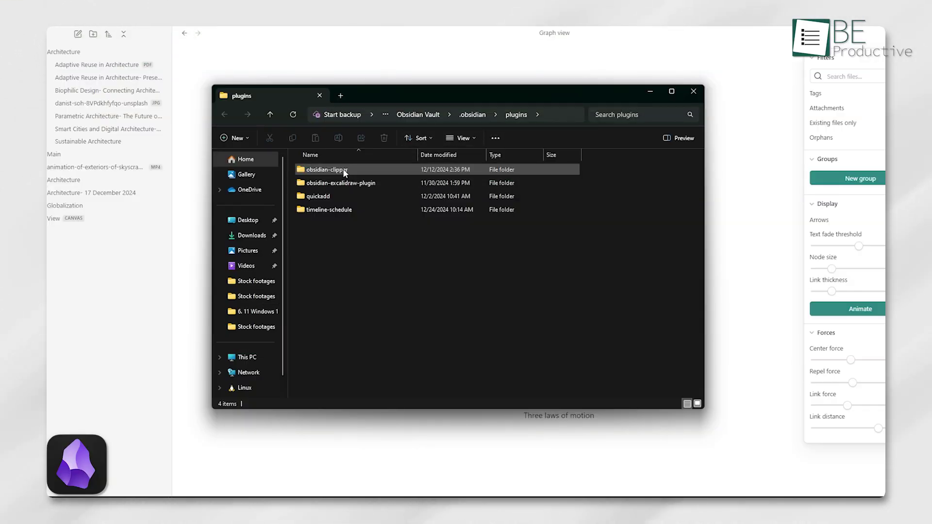
Jump up to .obsidian via the breadcrumb, then open and dismiss the Documents folder list
click(471, 115)
click(425, 114)
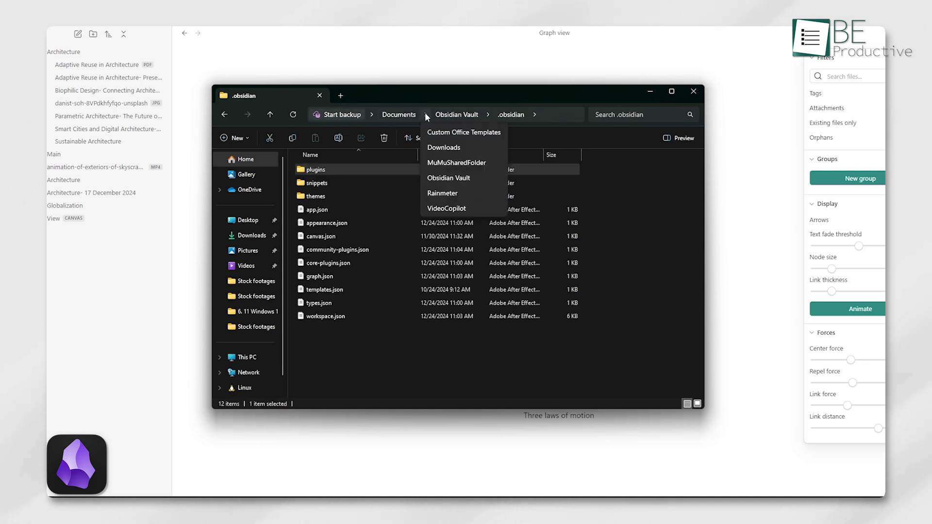
key(Escape)
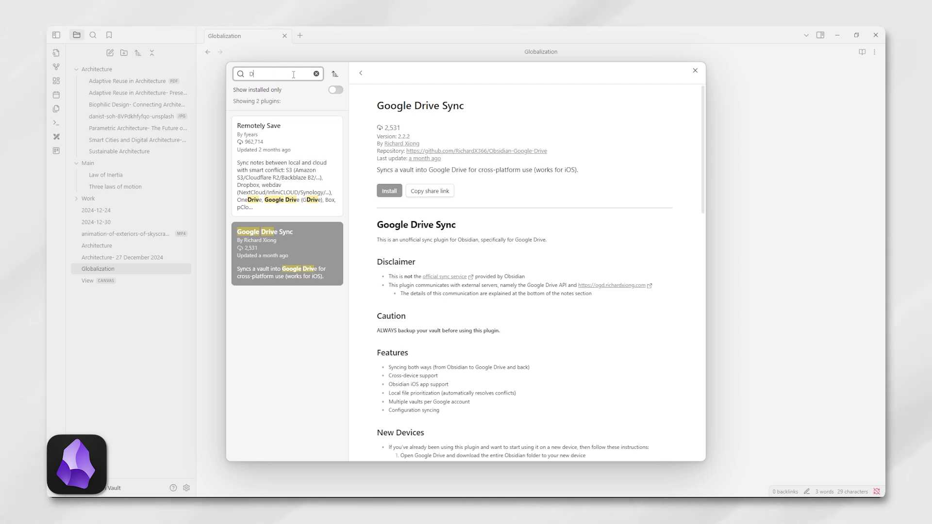
text(ropbox)
Open the Aut-O-Backups plugin's details from the Dropbox plugin search results
click(287, 251)
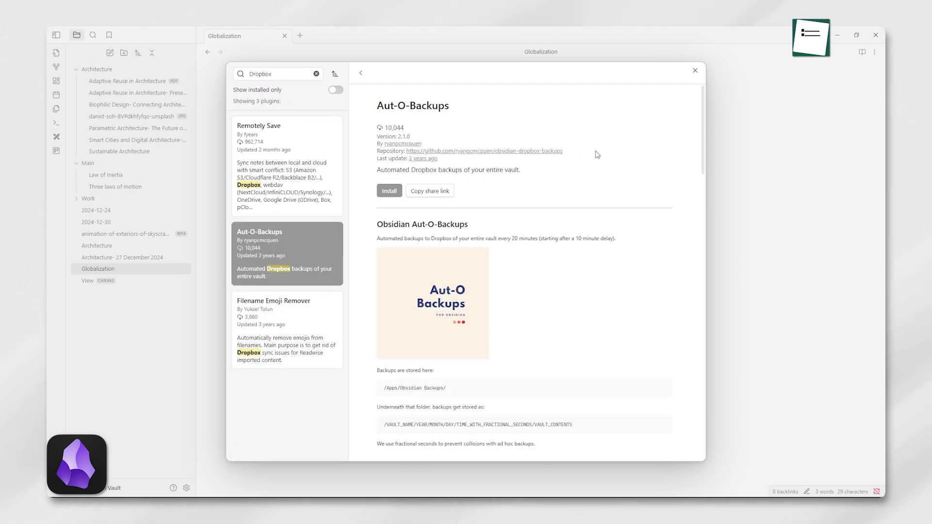
scroll(634, 178, down, 2)
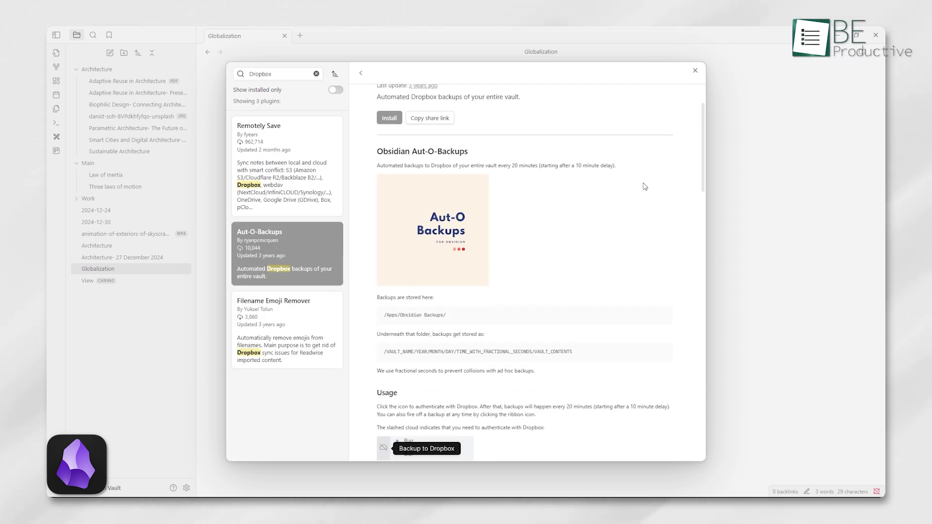
scroll(645, 186, down, 3)
scroll(626, 188, down, 2)
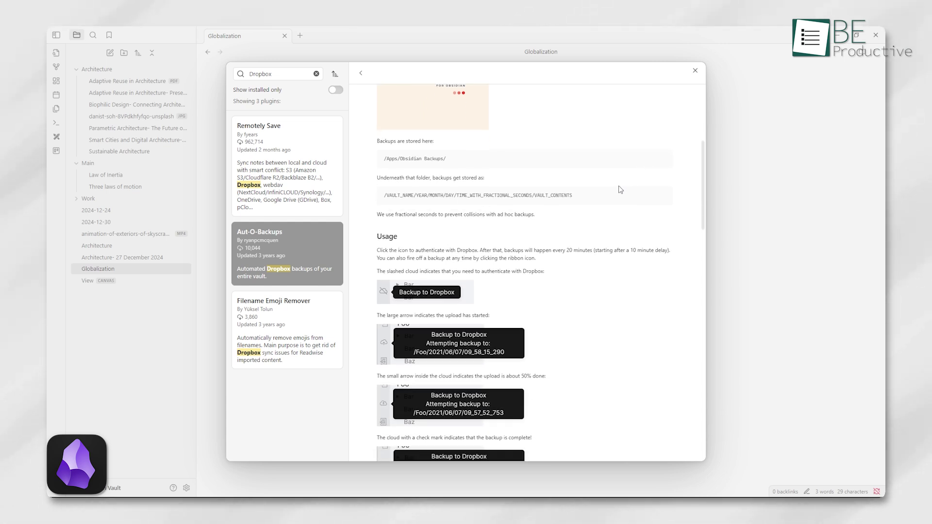
scroll(620, 189, down, 2)
scroll(620, 186, down, 2)
scroll(621, 178, down, 2)
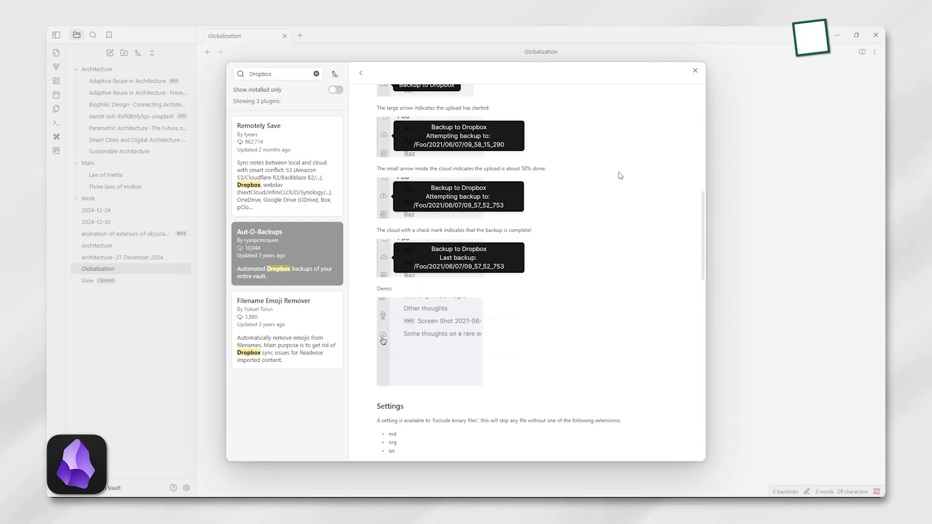
scroll(621, 176, down, 3)
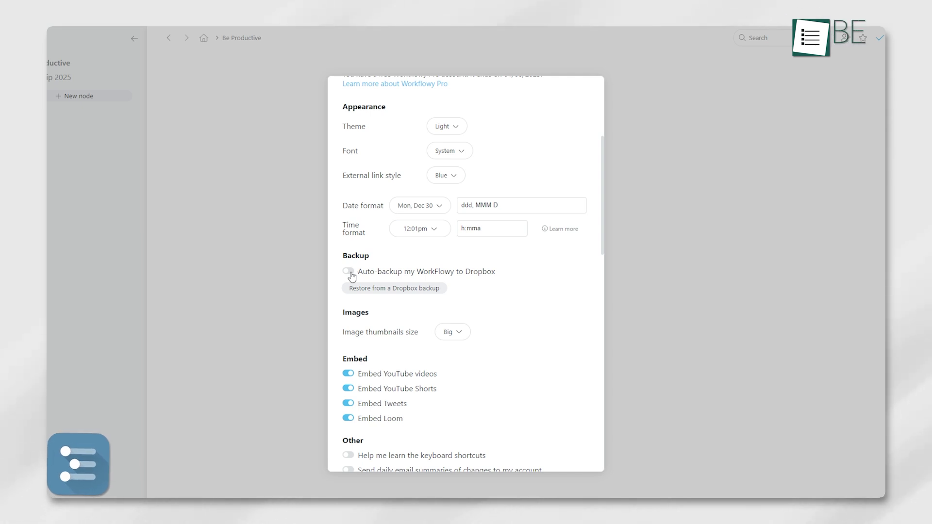
Enable 'Auto-backup my WorkFlowy to Dropbox' in WorkFlowy's Backup settings
click(350, 272)
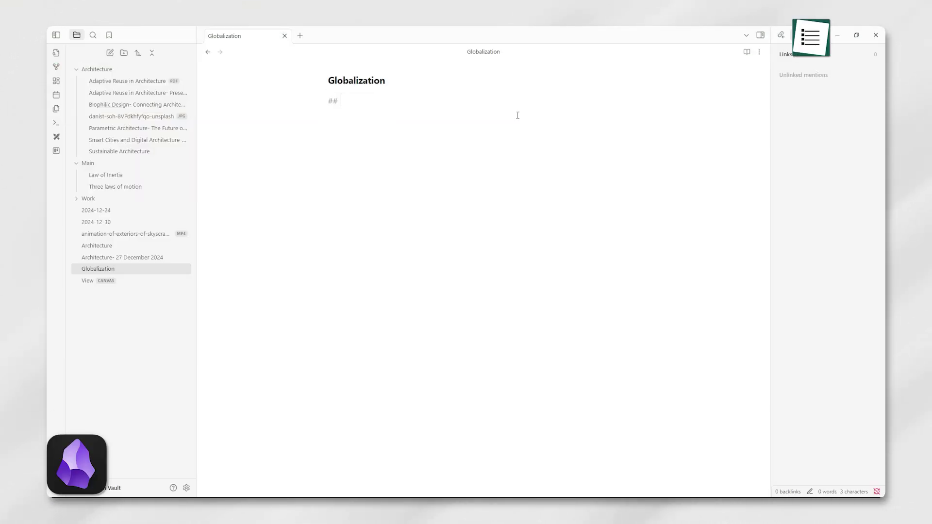
text(Markdown)
text(*Word*)
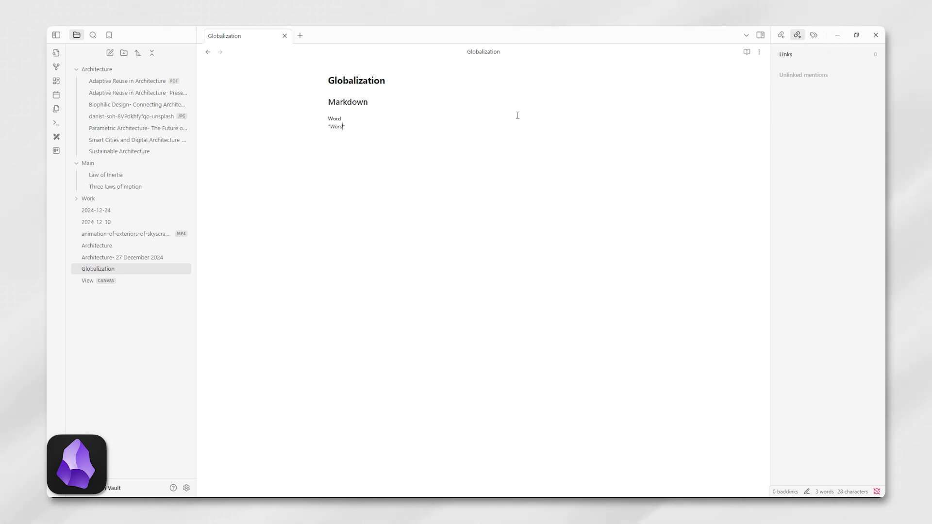
End the italic '*Word*' line in the Globalization note and start a new line
key(Return)
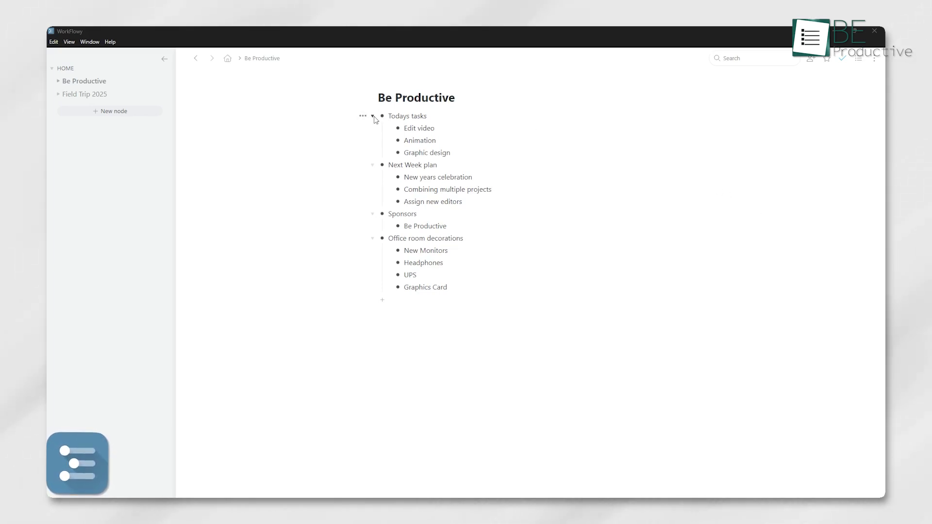
drag(382, 117, 396, 295)
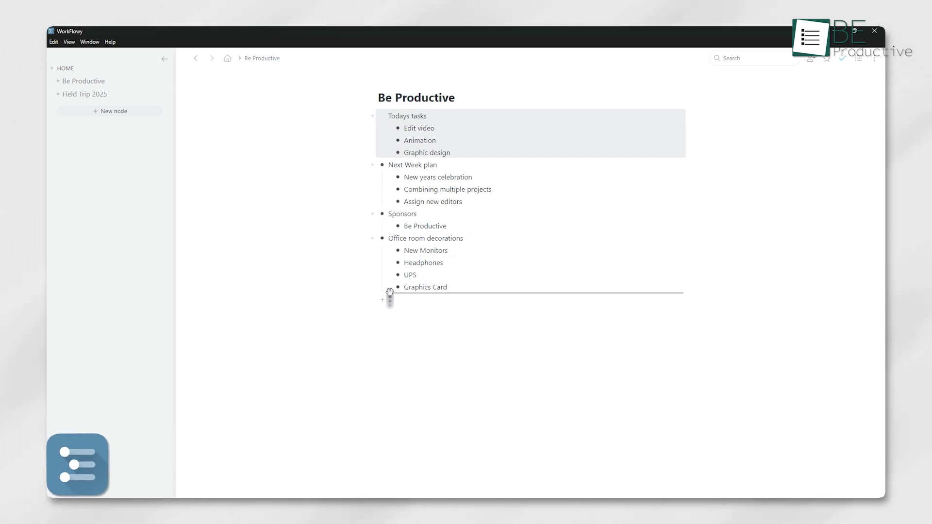
mouse_move(423, 250)
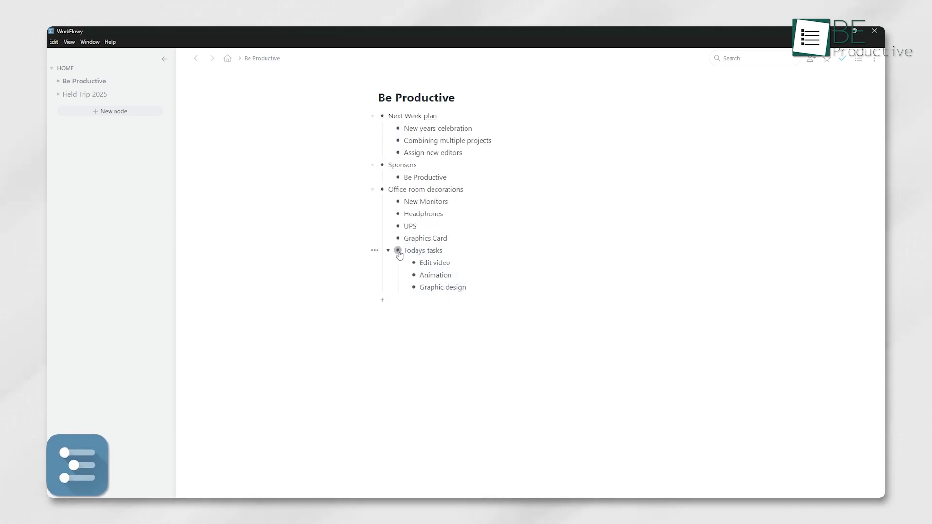
drag(399, 251, 379, 115)
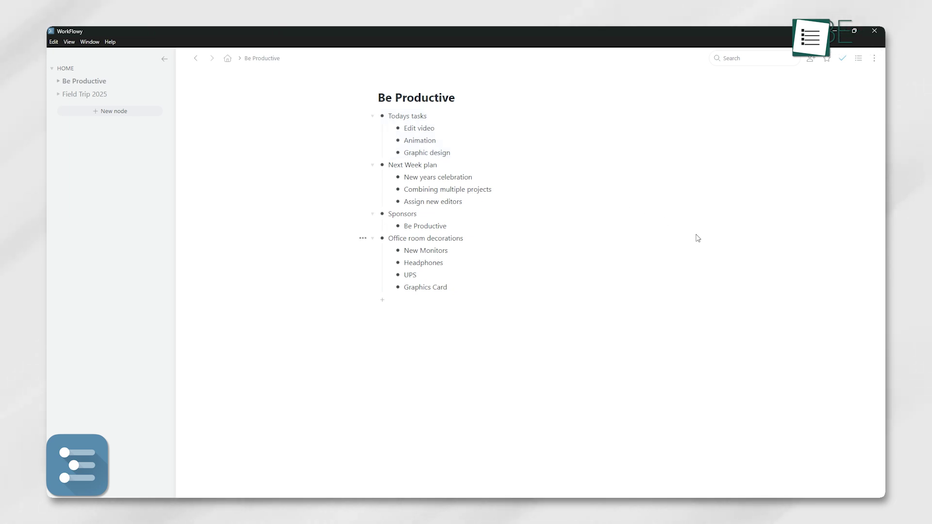
mouse_move(402, 165)
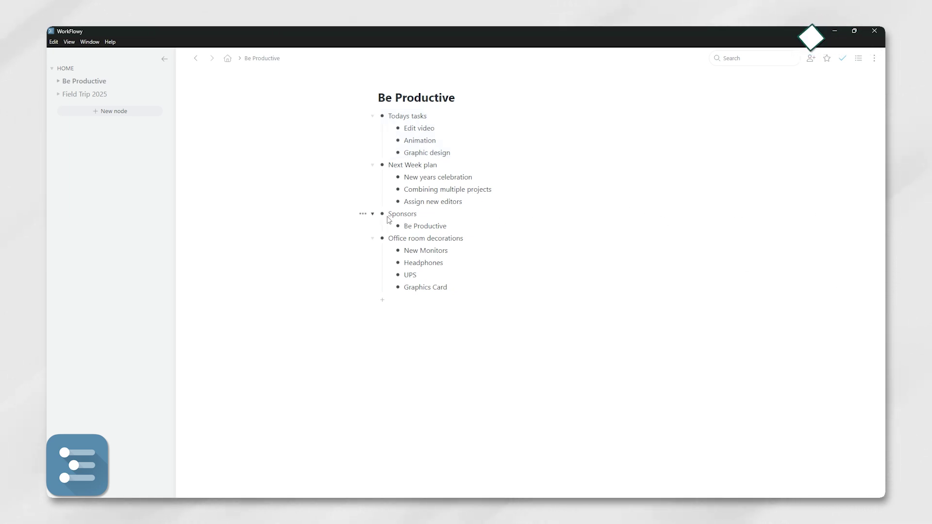
drag(382, 213, 383, 247)
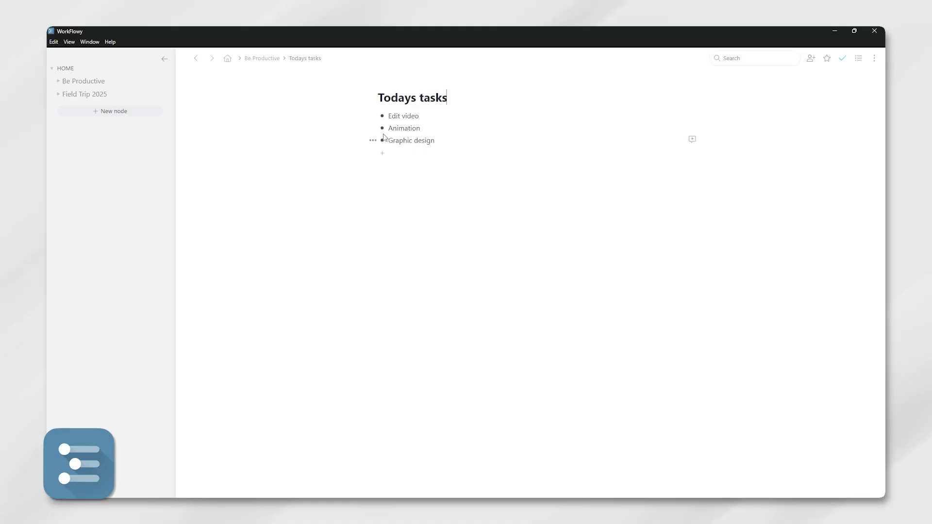
Invite a collaborator to the Edit video item, then enable secret-link sharing for Be Productive
click(373, 115)
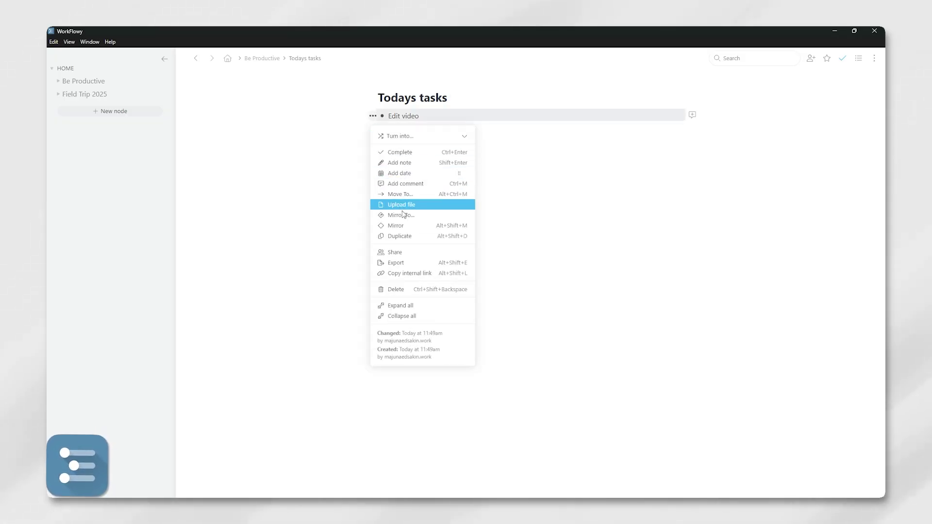
click(403, 253)
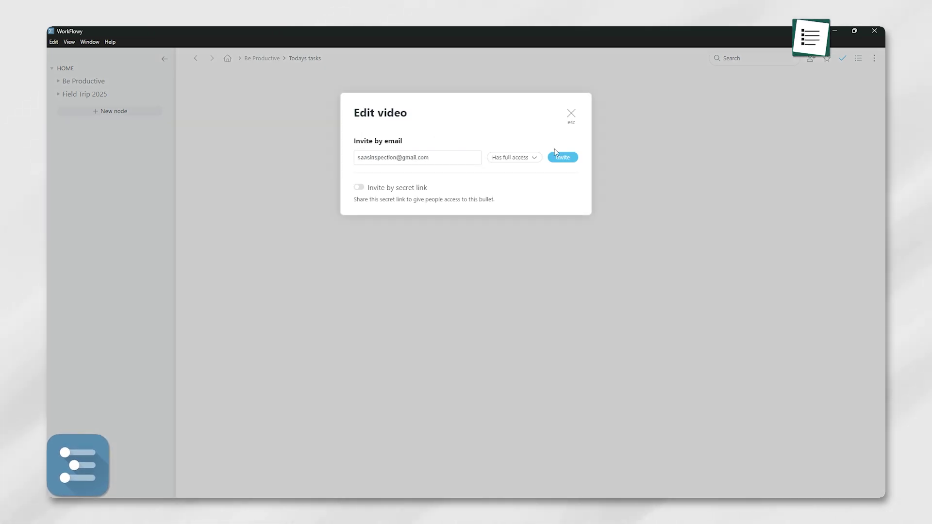
click(563, 158)
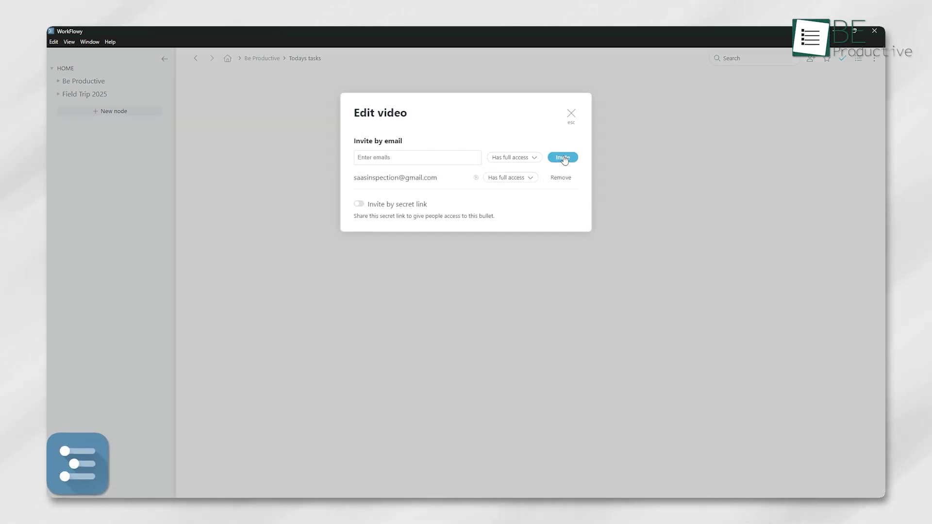
click(571, 114)
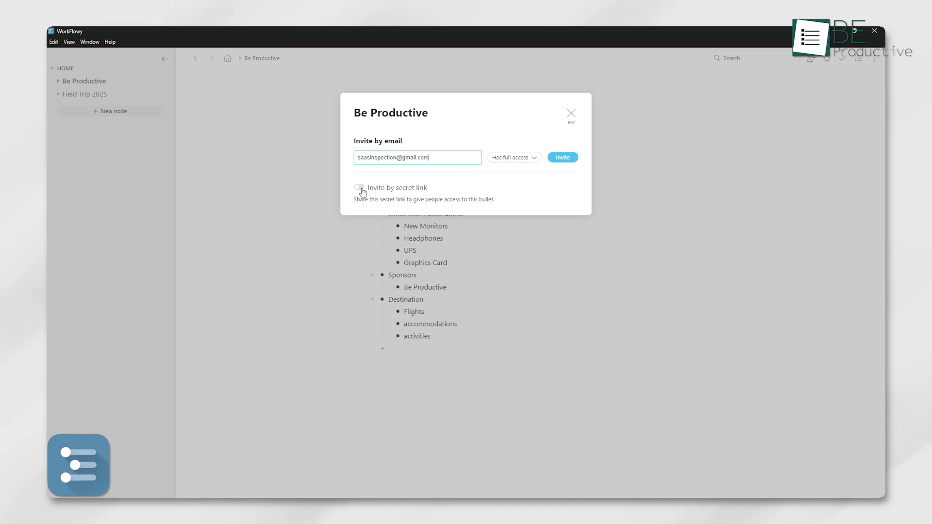
click(359, 188)
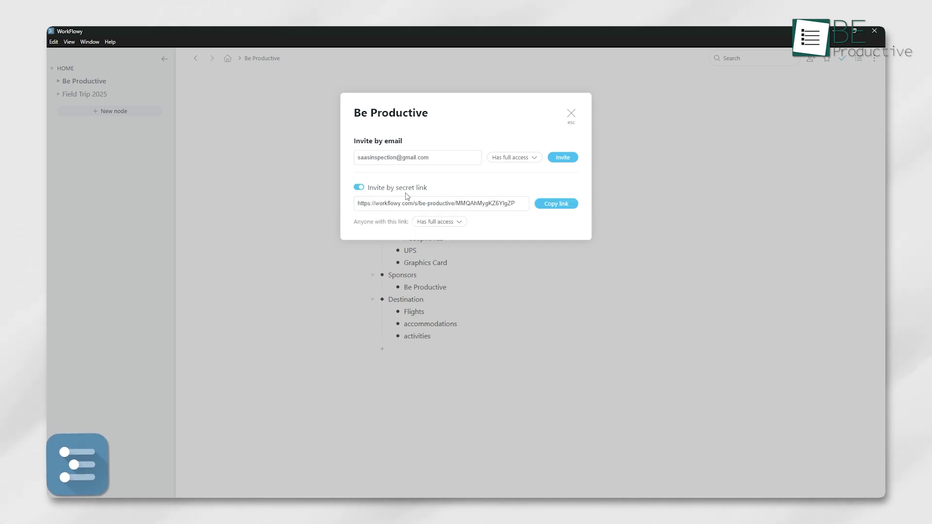
click(561, 159)
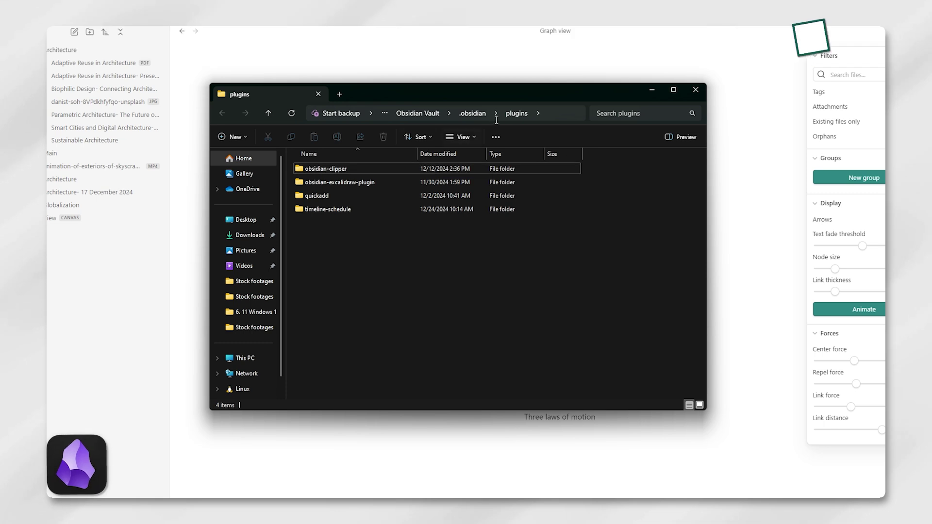
Show the folders beside Obsidian Vault in the File Explorer address bar, then dismiss the list
click(425, 114)
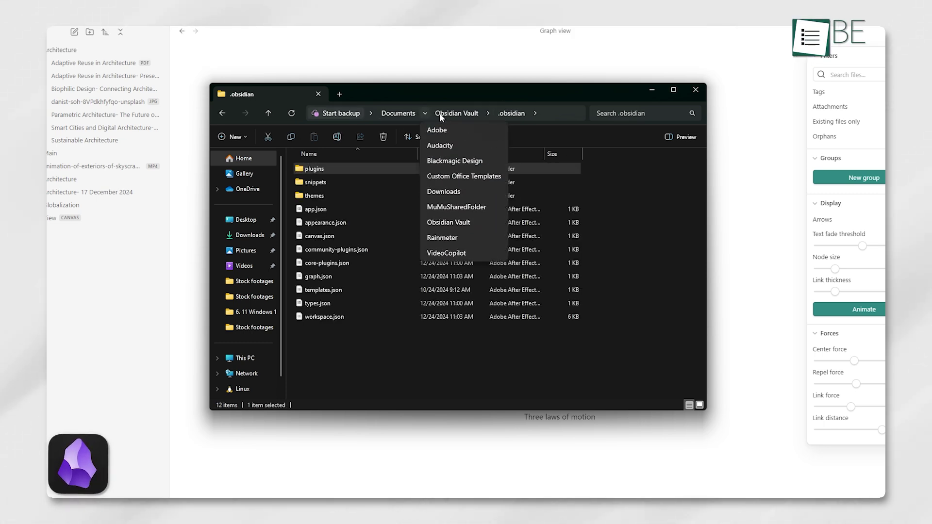
key(Escape)
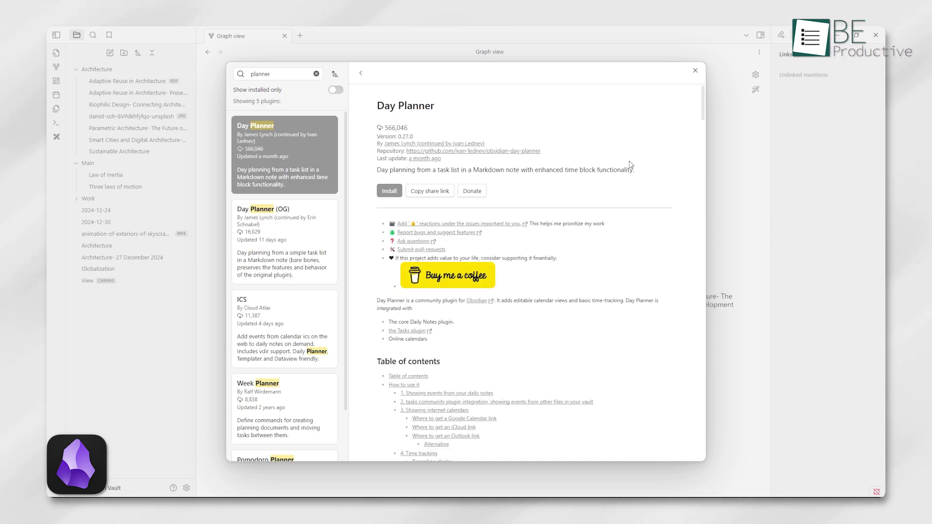
scroll(606, 277, down, 1)
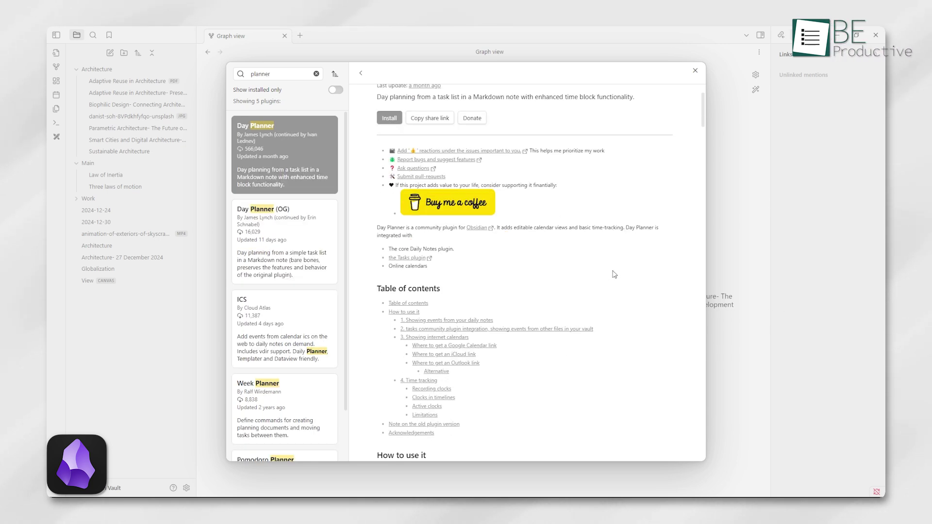